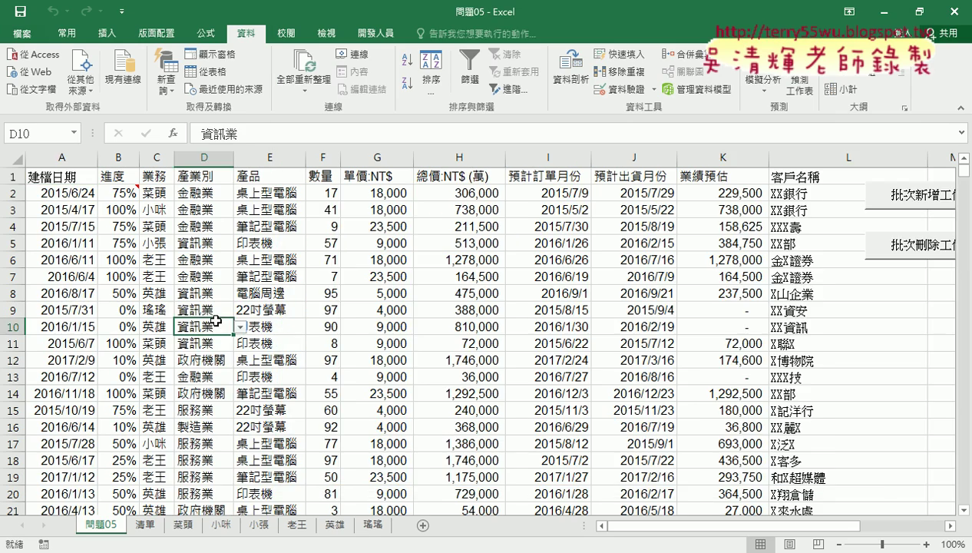
# Look over the six salesperson sheets, then delete them with the 批次刪除工作表 button on 問題05
pyautogui.click(183, 525)
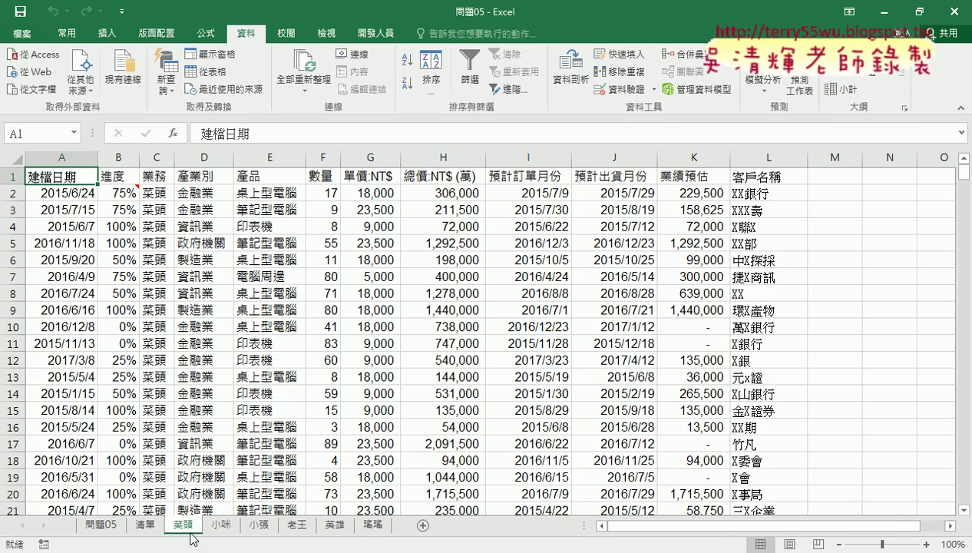
pyautogui.click(221, 525)
pyautogui.click(259, 525)
pyautogui.click(296, 525)
pyautogui.click(335, 525)
pyautogui.click(365, 531)
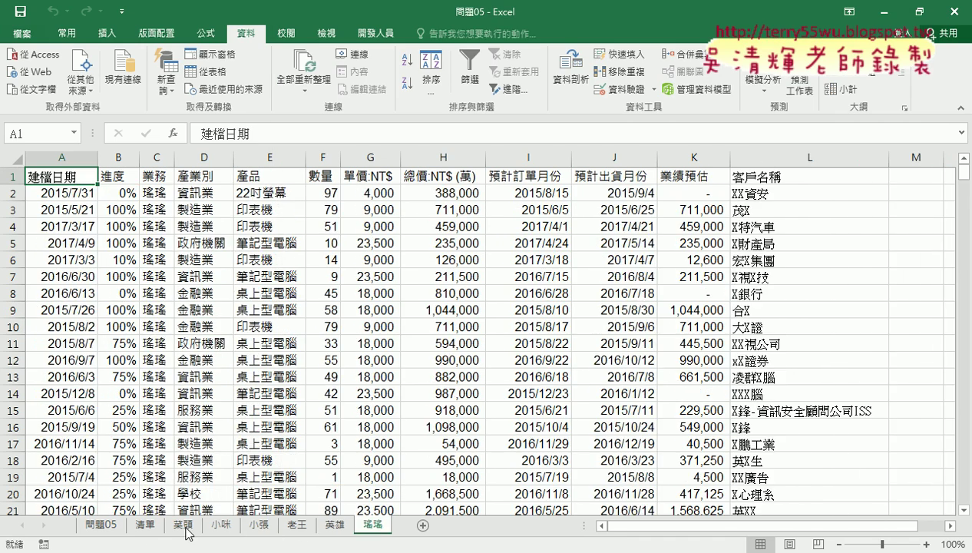
pyautogui.click(107, 528)
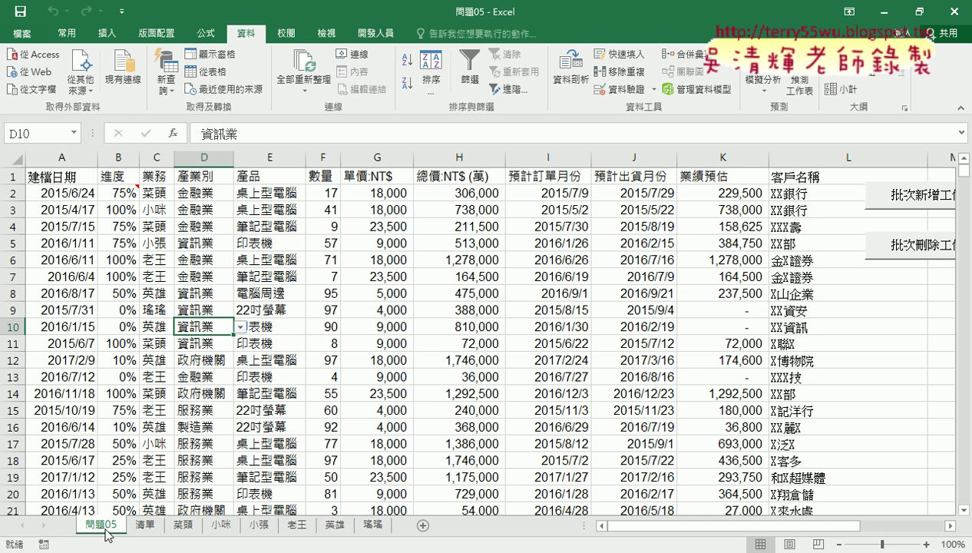
pyautogui.click(911, 259)
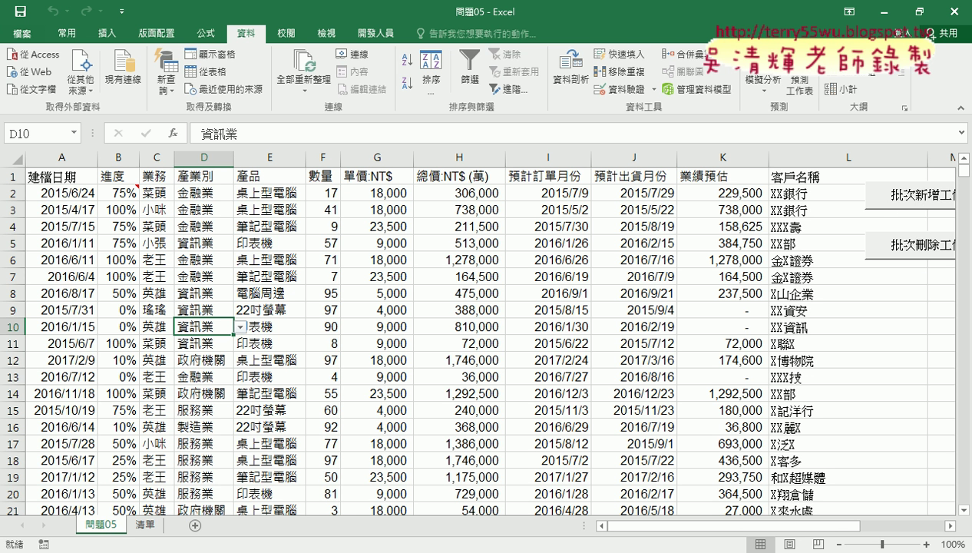
# Copy the For…Next loop from the 批次新增工作表 macro
pyautogui.click(388, 453)
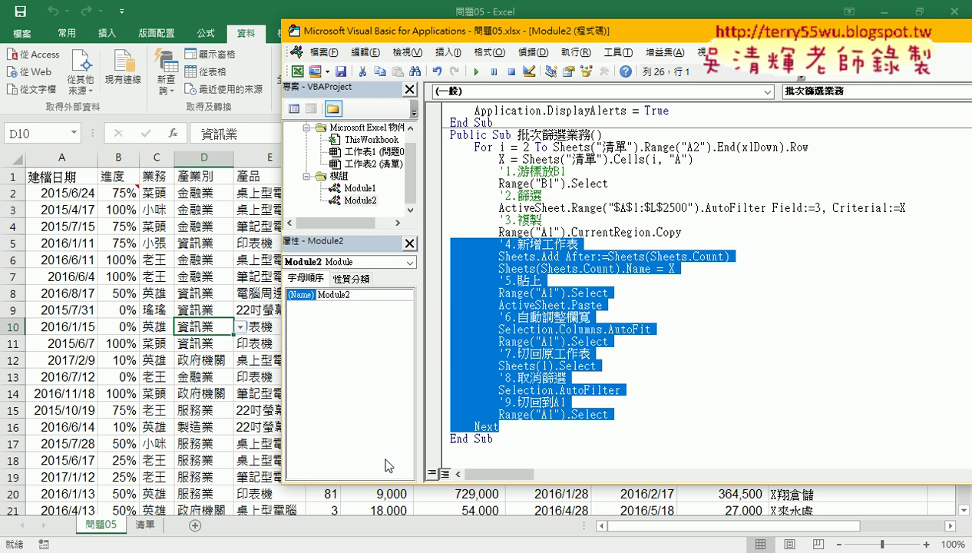
pyautogui.scroll(3, 499, 307)
pyautogui.moveTo(499, 198); pyautogui.dragTo(451, 123)
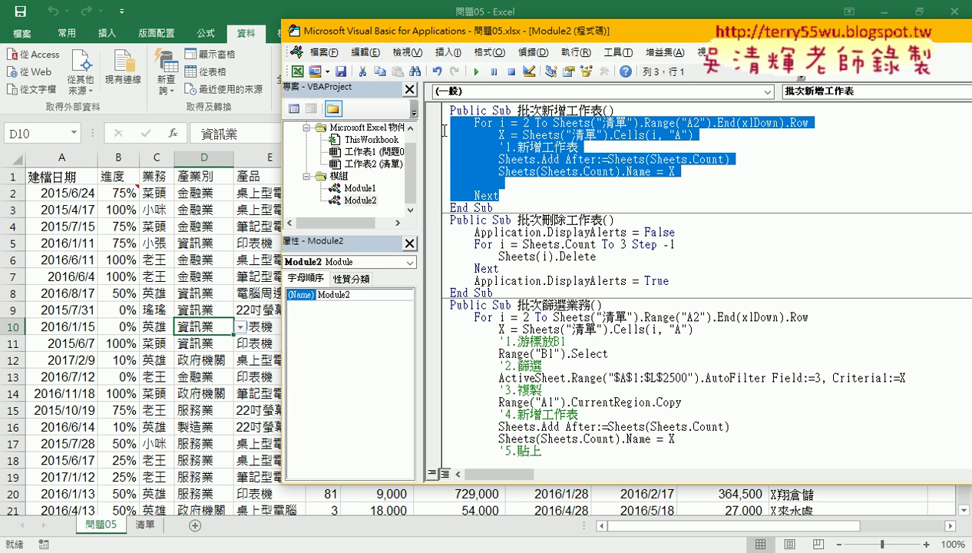
pyautogui.rightClick(553, 138)
pyautogui.click(572, 153)
# Paste it over 批次篩選業務's loop and remove the blank line before Next
pyautogui.scroll(-5, 539, 280)
pyautogui.moveTo(501, 427); pyautogui.dragTo(436, 144)
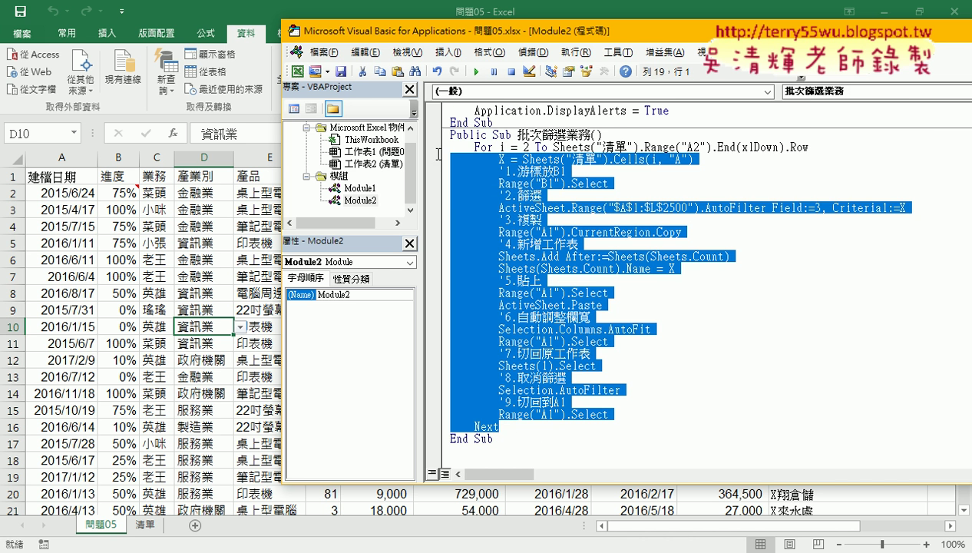
pyautogui.hotkey('ctrl', 'v')
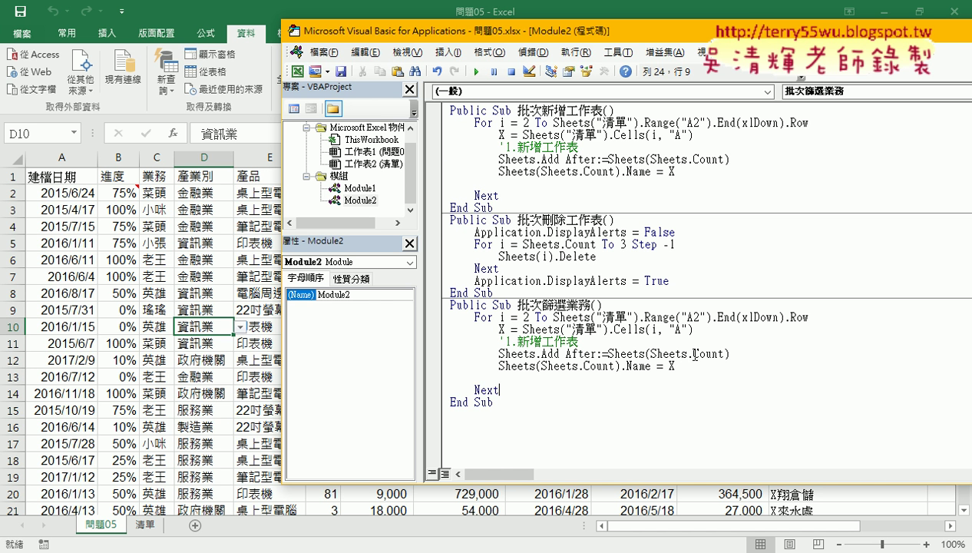
pyautogui.click(685, 363)
pyautogui.press('Delete')
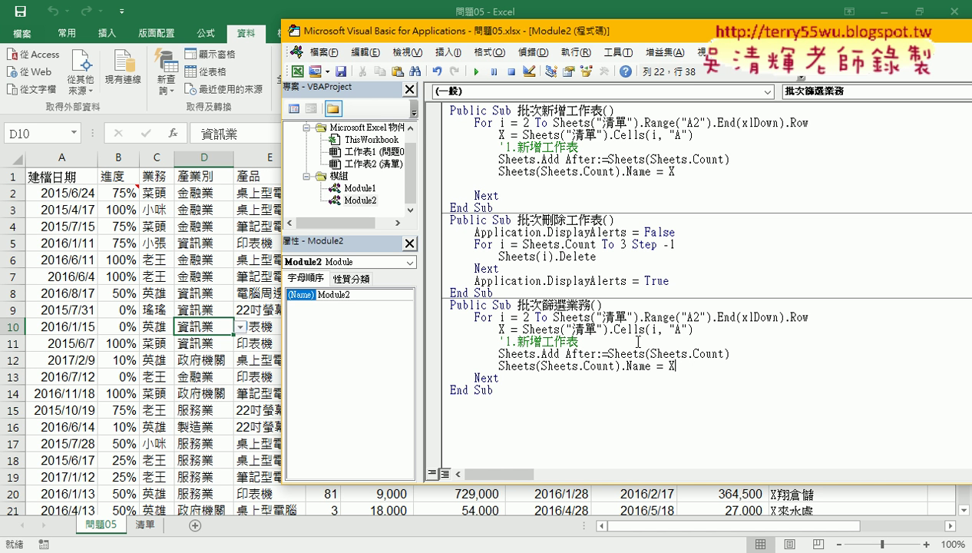
pyautogui.moveTo(589, 305); pyautogui.dragTo(516, 304)
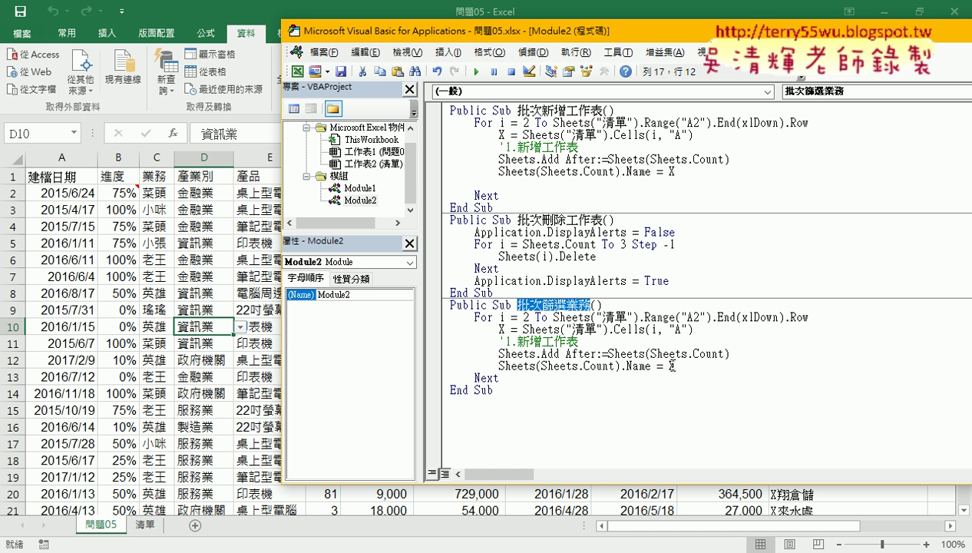
pyautogui.moveTo(675, 366)
pyautogui.mouseDown()
pyautogui.moveTo(470, 354)
pyautogui.moveTo(433, 341)
pyautogui.mouseUp()
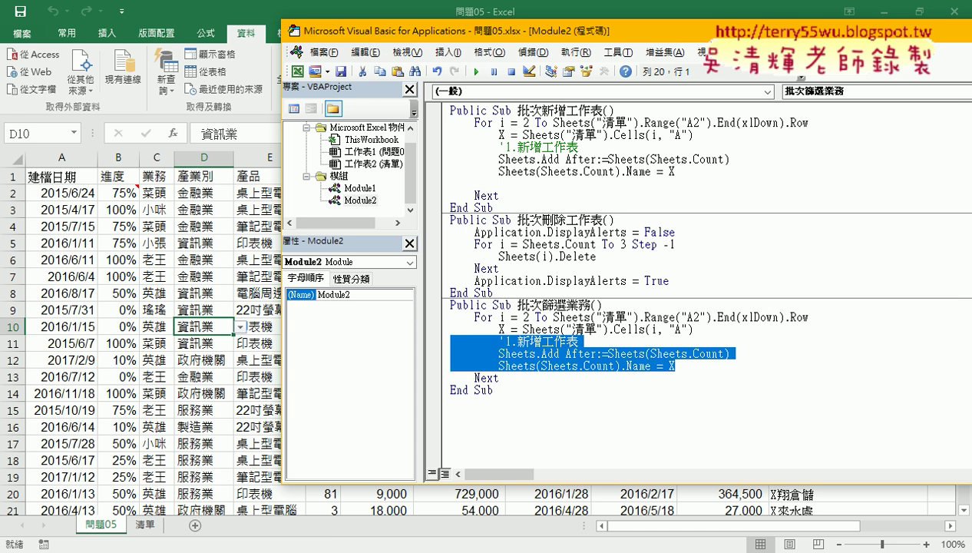
pyautogui.click(231, 491)
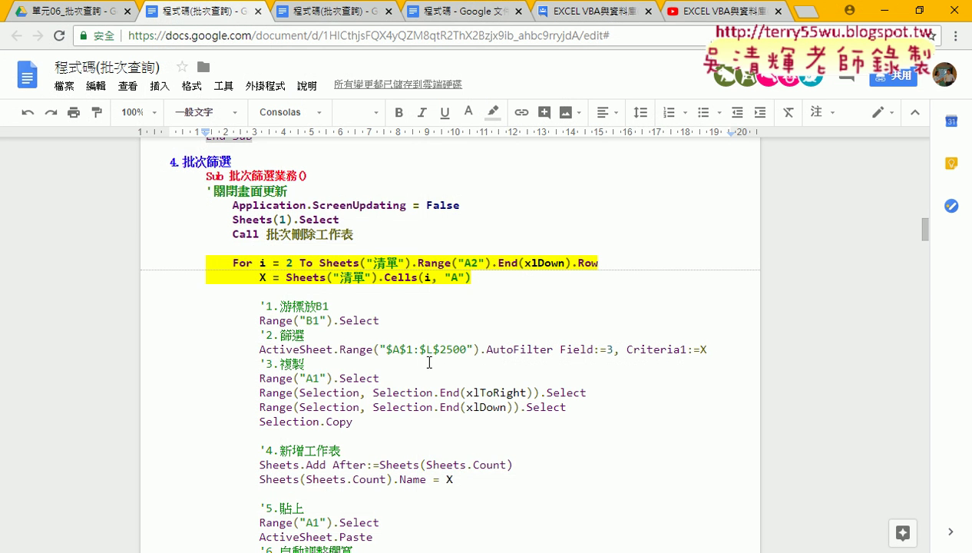
# Review the reference document's InputBox call and add-sheet and naming lines
pyautogui.scroll(2, 429, 362)
pyautogui.scroll(2, 429, 362)
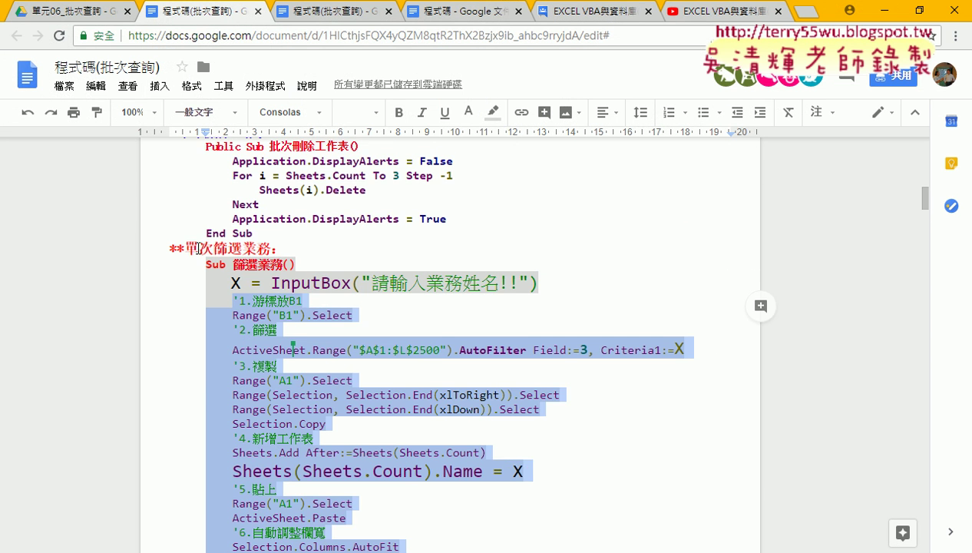
pyautogui.moveTo(198, 248); pyautogui.dragTo(254, 244)
pyautogui.click(291, 283)
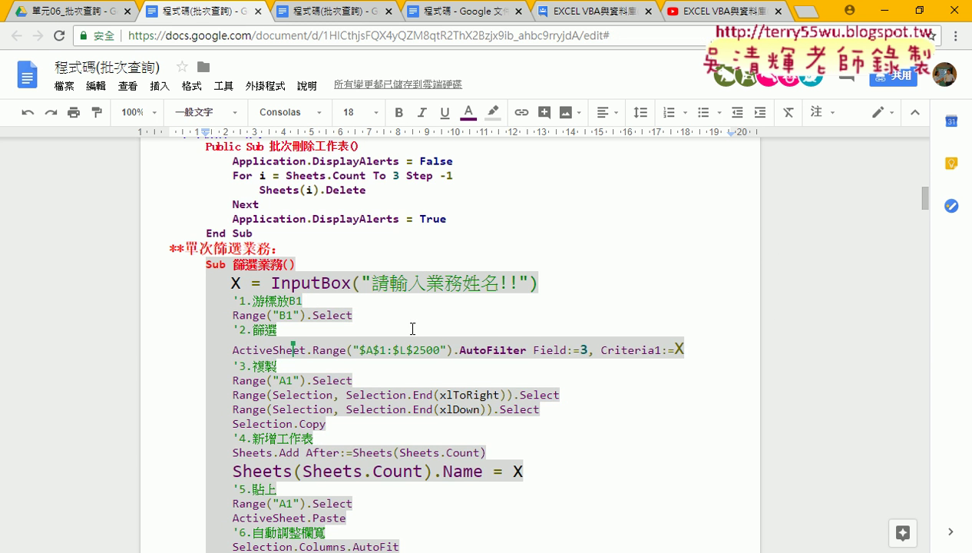
pyautogui.scroll(-1, 306, 209)
pyautogui.moveTo(270, 207); pyautogui.dragTo(540, 209)
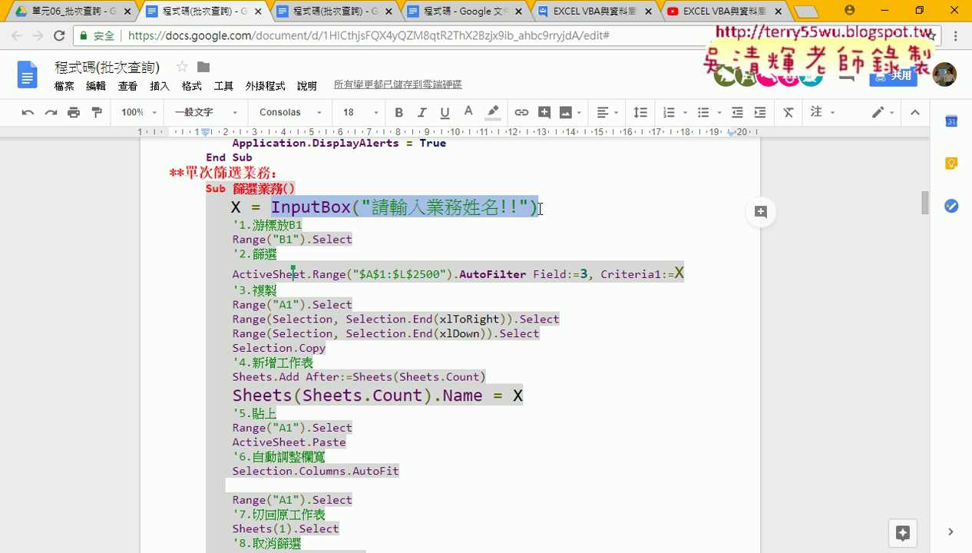
pyautogui.scroll(-1, 614, 284)
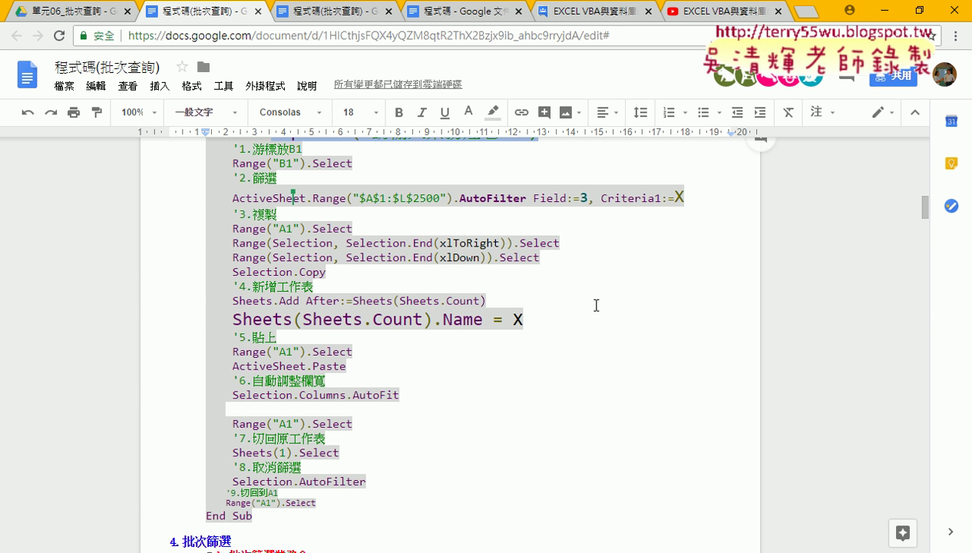
pyautogui.click(525, 319)
pyautogui.moveTo(549, 319); pyautogui.dragTo(207, 300)
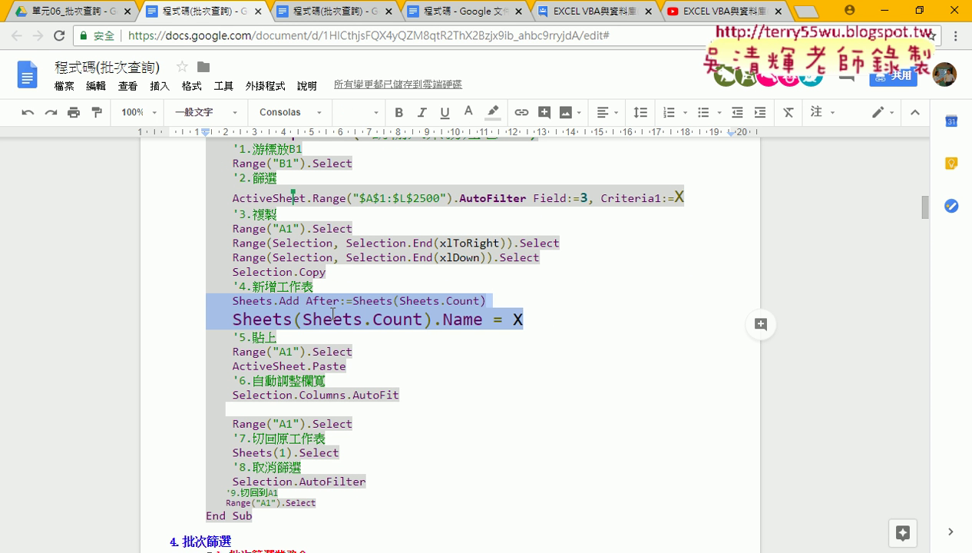
pyautogui.scroll(1, 333, 313)
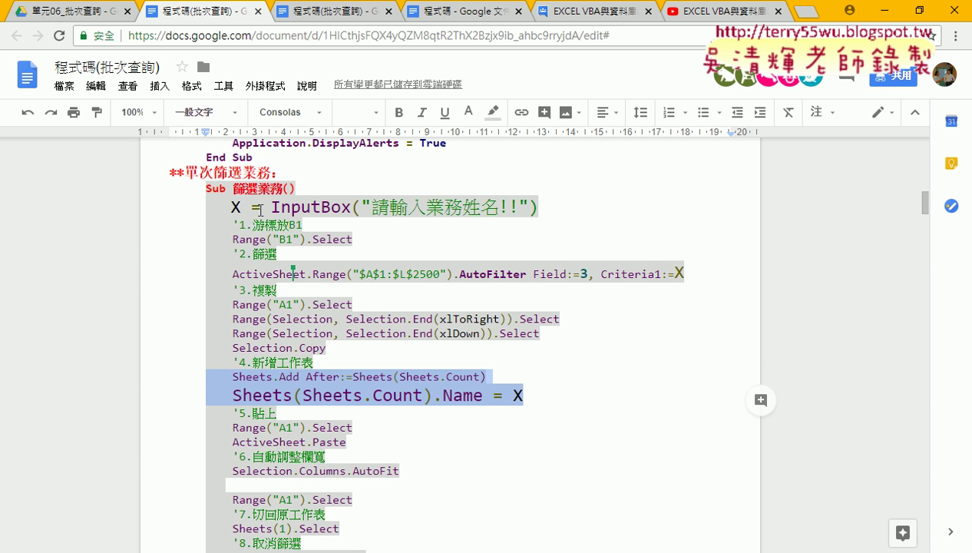
# Copy the code steps from '1.游標放B1 through the final Range("A1").Select
pyautogui.moveTo(167, 225)
pyautogui.mouseDown()
pyautogui.moveTo(350, 231)
pyautogui.moveTo(386, 389)
pyautogui.mouseUp()
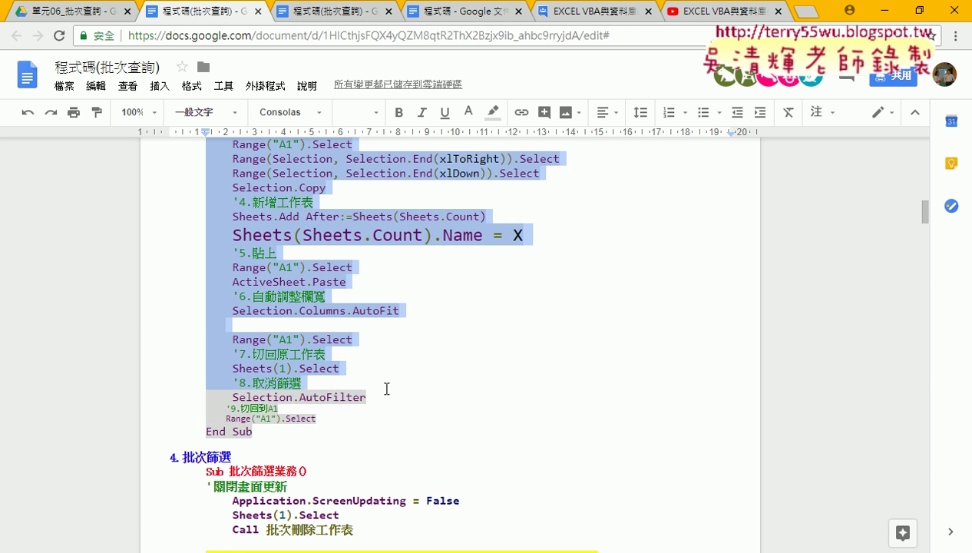
pyautogui.moveTo(386, 389); pyautogui.dragTo(373, 421)
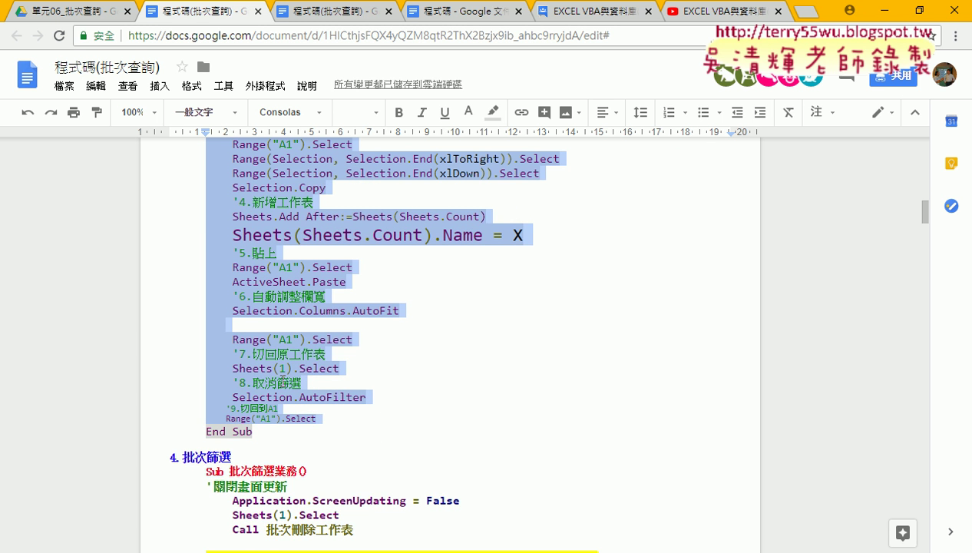
pyautogui.rightClick(244, 207)
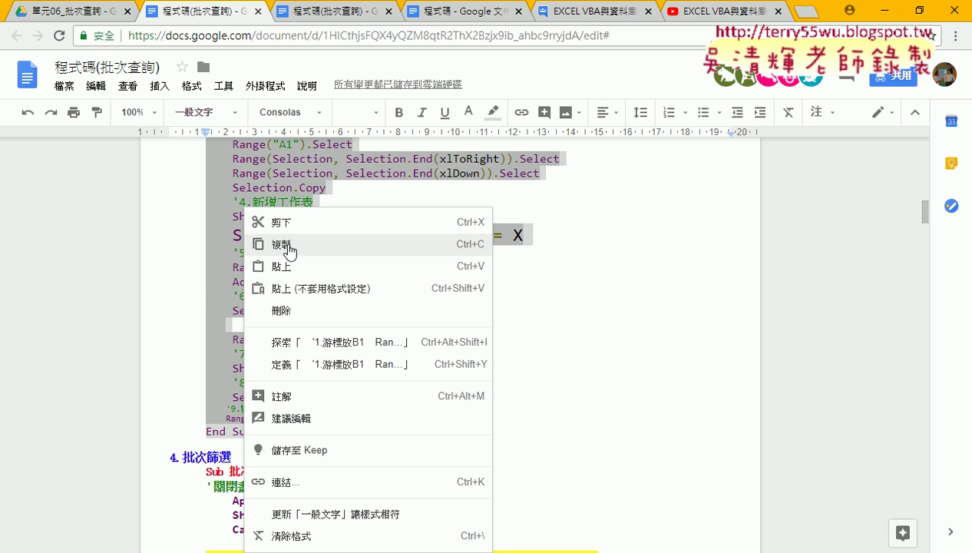
pyautogui.click(287, 246)
pyautogui.scroll(2, 361, 276)
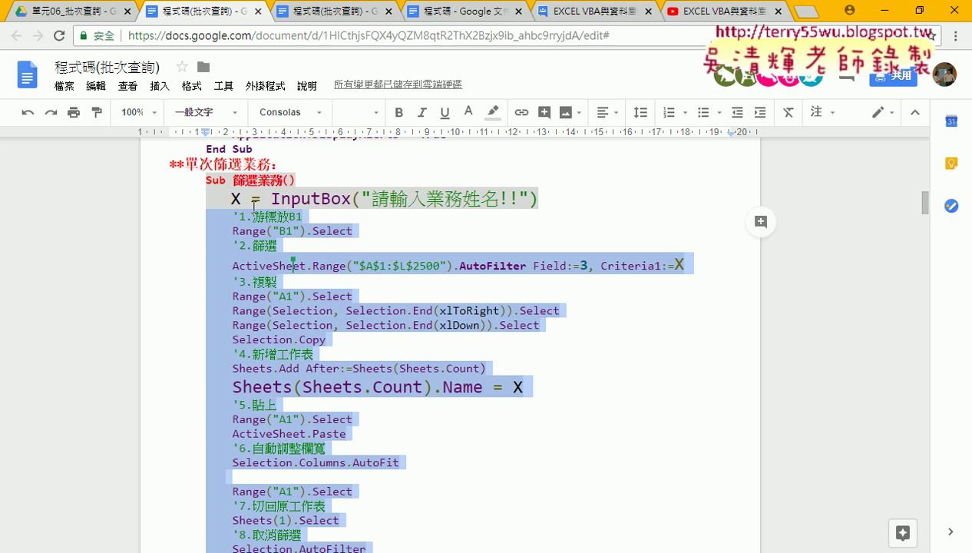
pyautogui.scroll(-1, 292, 301)
pyautogui.scroll(-3, 292, 301)
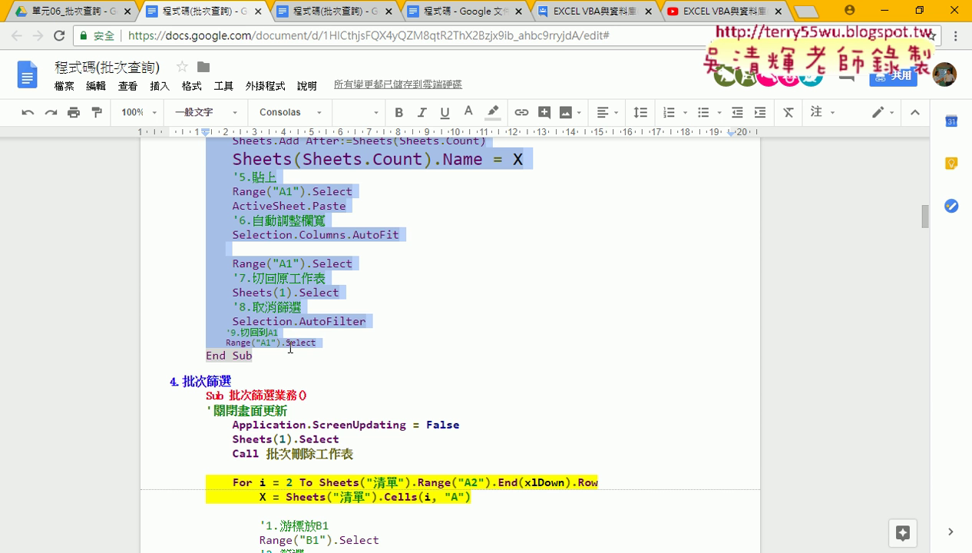
pyautogui.click(316, 552)
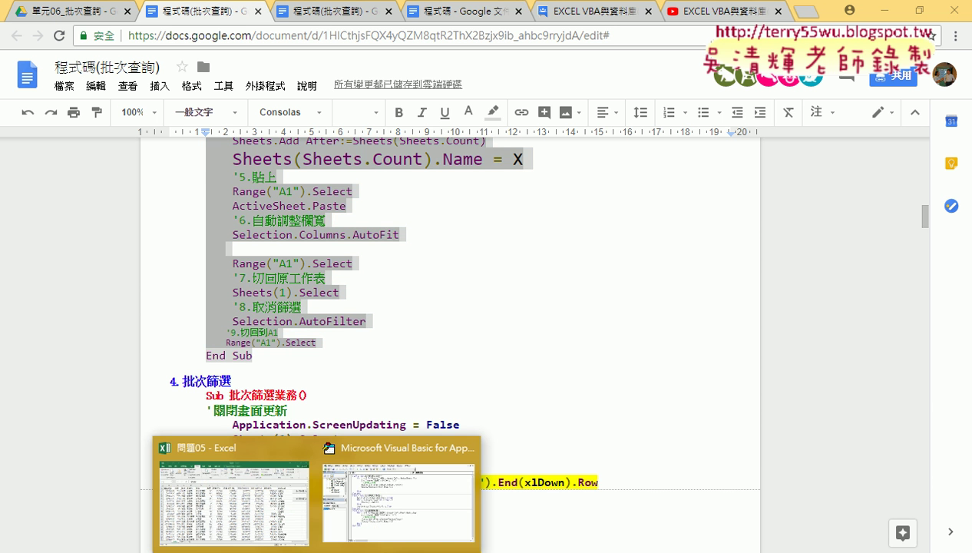
pyautogui.click(401, 517)
# Paste the copied steps over 批次篩選業務's three new-sheet lines and remove the blank line before Next
pyautogui.click(532, 353)
pyautogui.moveTo(676, 366); pyautogui.dragTo(439, 341)
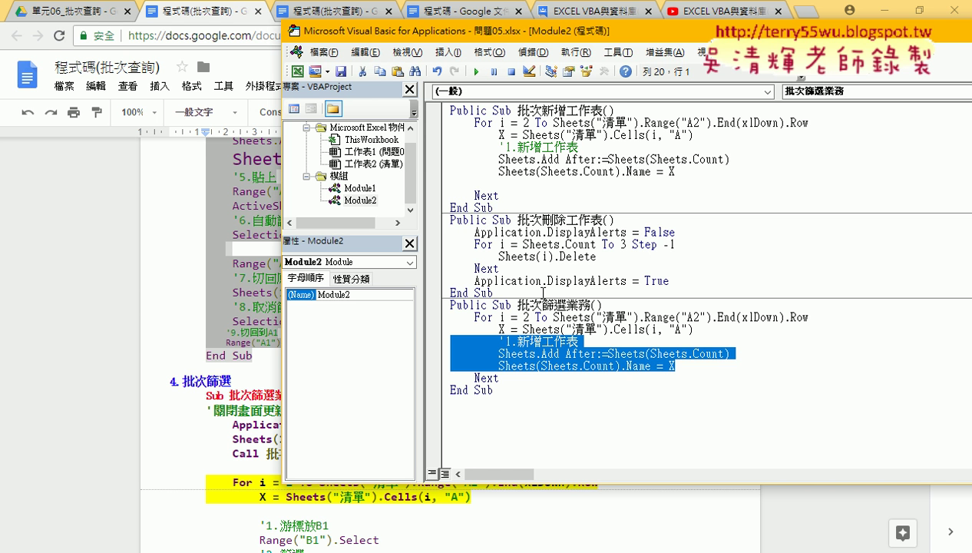
pyautogui.hotkey('ctrl', 'v')
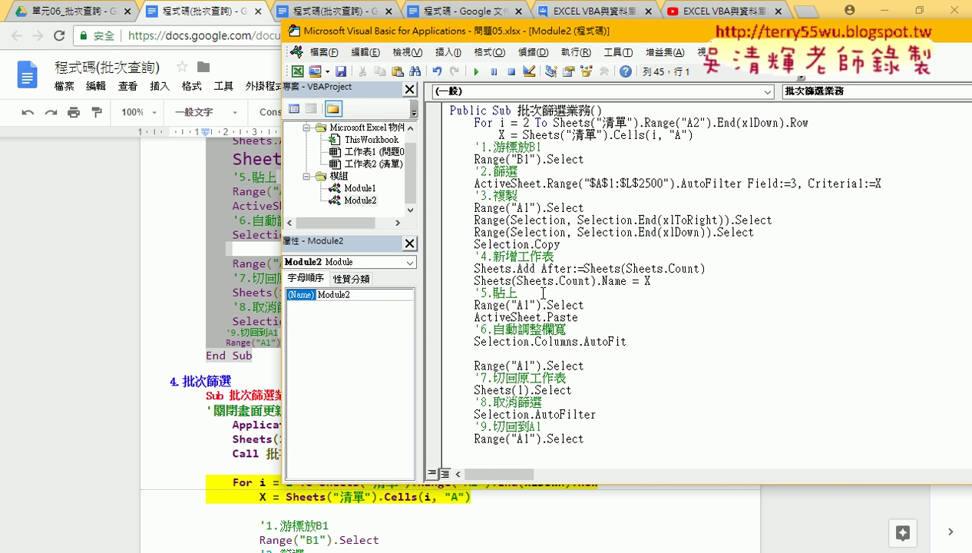
pyautogui.scroll(-1, 598, 379)
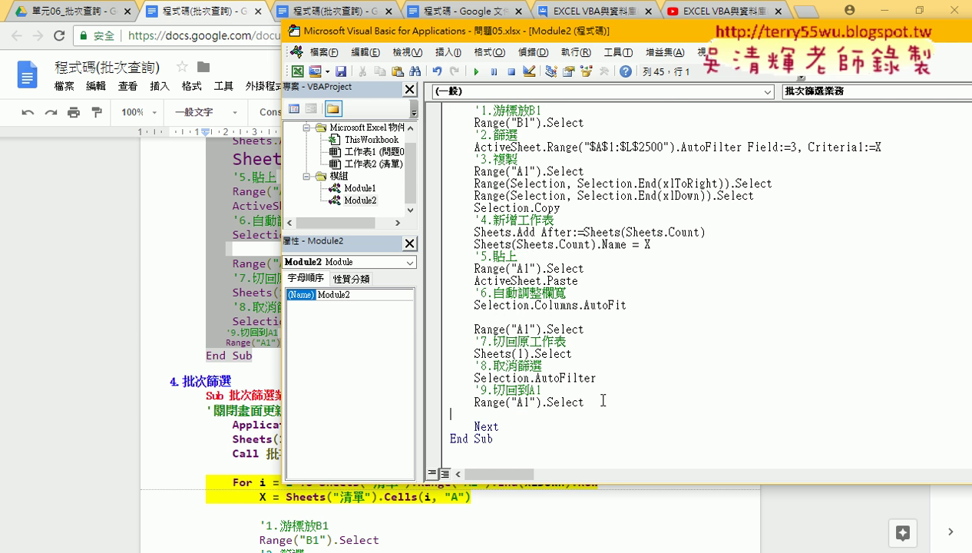
pyautogui.click(603, 400)
pyautogui.press('Delete')
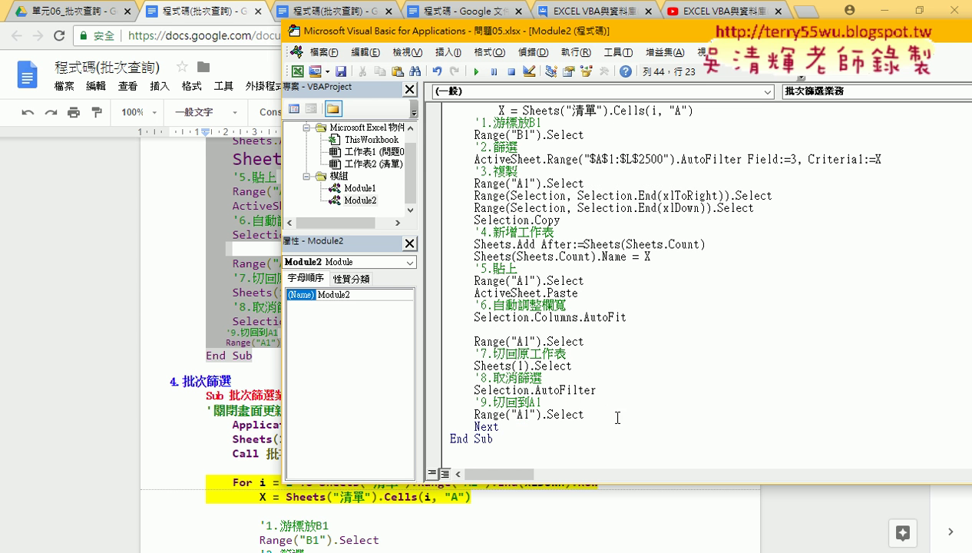
# Indent the whole 批次篩選業務 loop body one level deeper, under the X = Sheets line
pyautogui.moveTo(617, 417); pyautogui.dragTo(451, 123)
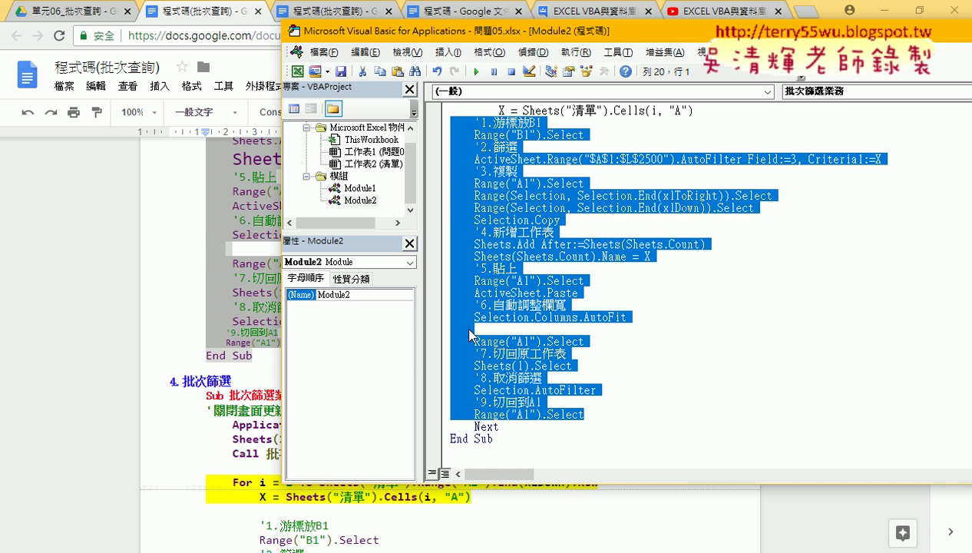
pyautogui.scroll(1, 469, 332)
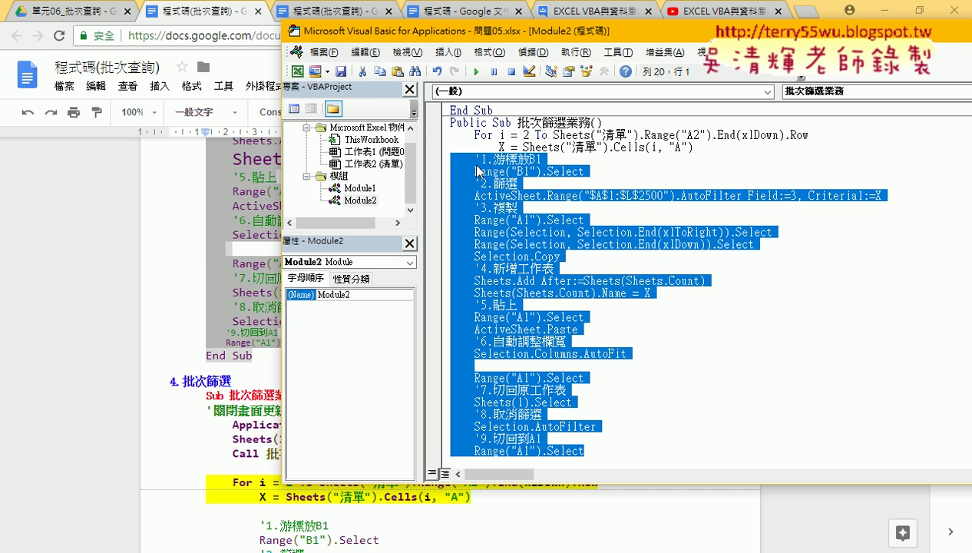
pyautogui.press('Tab')
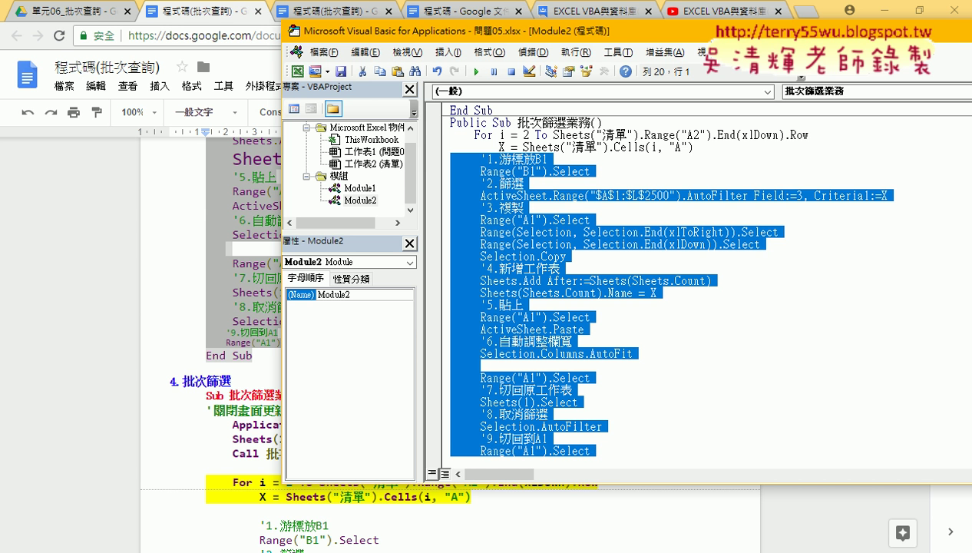
pyautogui.scroll(-1, 475, 424)
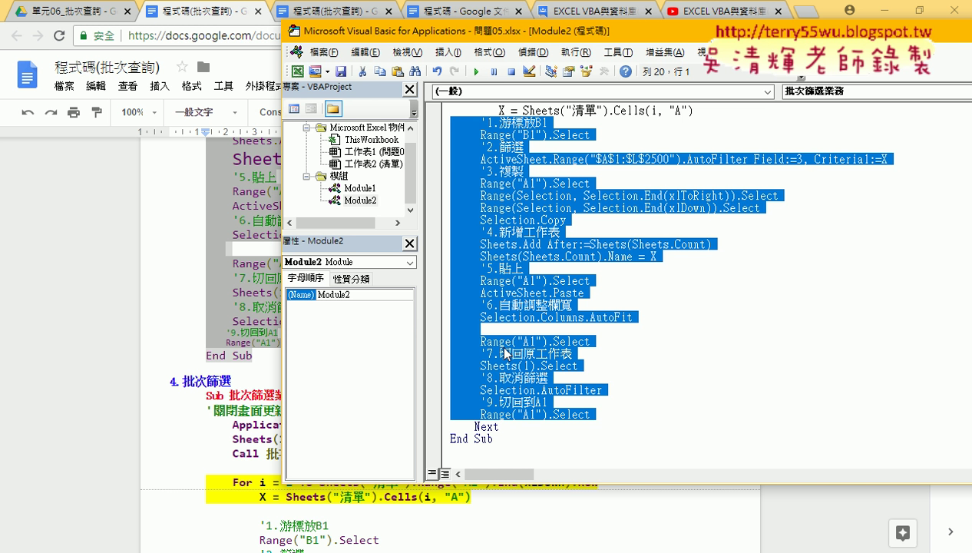
pyautogui.hotkey('shift', 'Tab')
pyautogui.hotkey('shift', 'Tab')
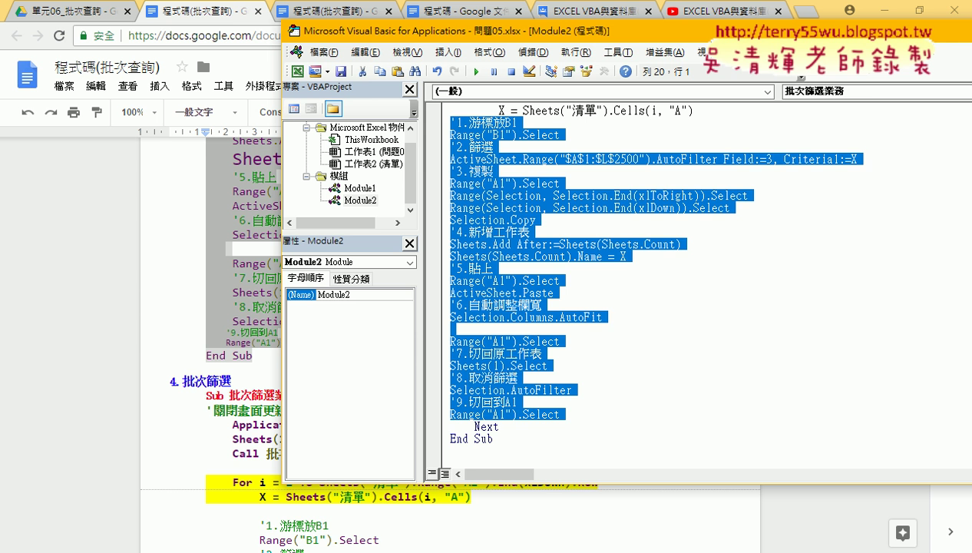
pyautogui.press('Tab')
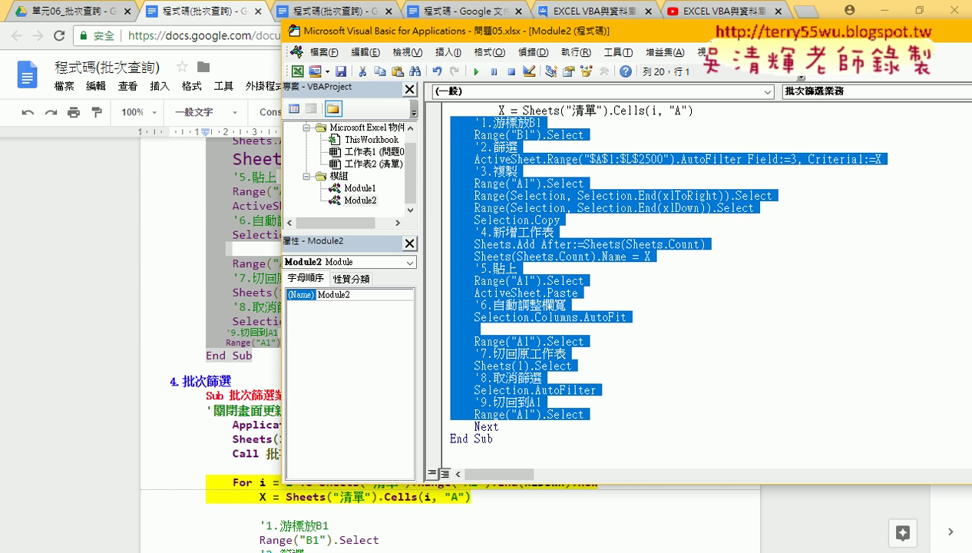
pyautogui.scroll(1, 504, 287)
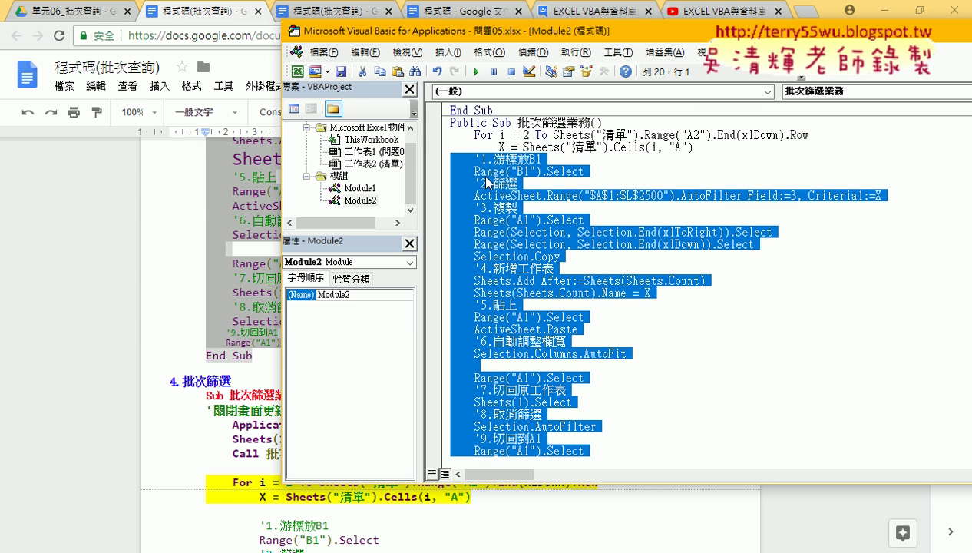
pyautogui.press('Tab')
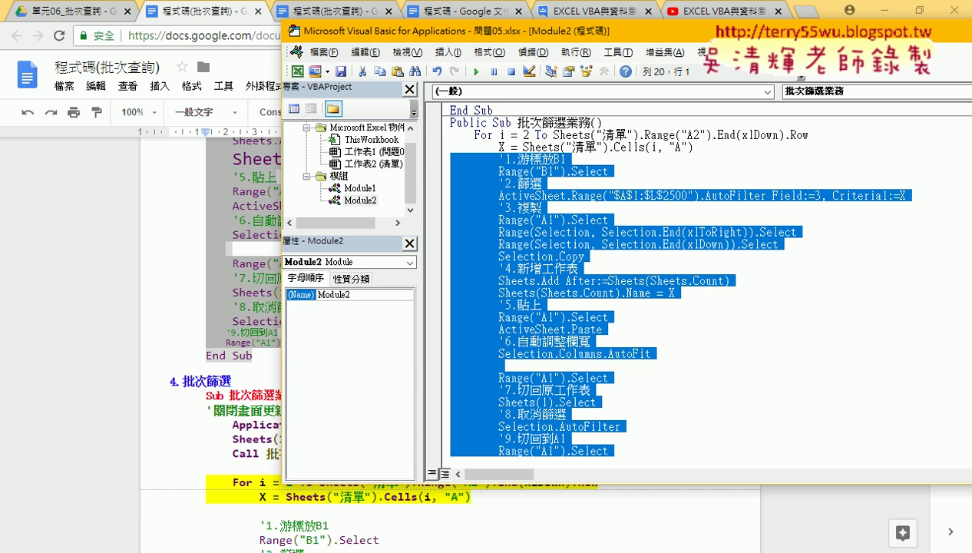
pyautogui.scroll(-1, 585, 230)
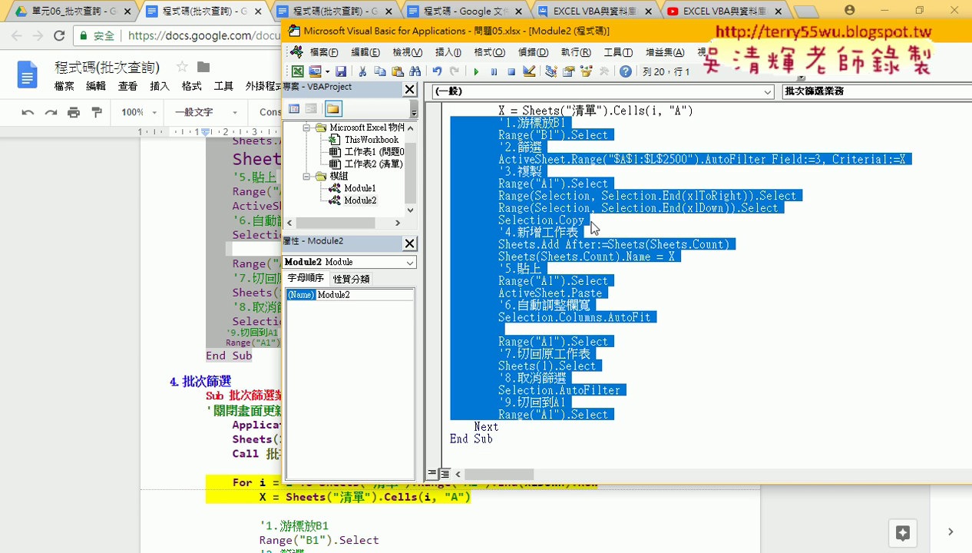
pyautogui.scroll(1, 591, 227)
pyautogui.moveTo(694, 146); pyautogui.dragTo(500, 147)
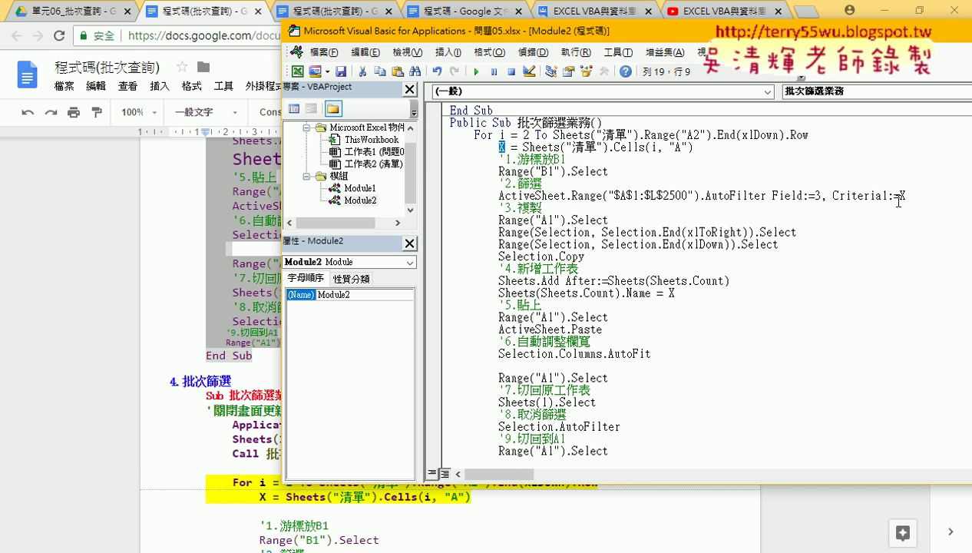
pyautogui.moveTo(895, 196); pyautogui.dragTo(906, 197)
pyautogui.moveTo(679, 292); pyautogui.dragTo(667, 293)
pyautogui.scroll(-1, 529, 172)
pyautogui.moveTo(614, 415); pyautogui.dragTo(435, 129)
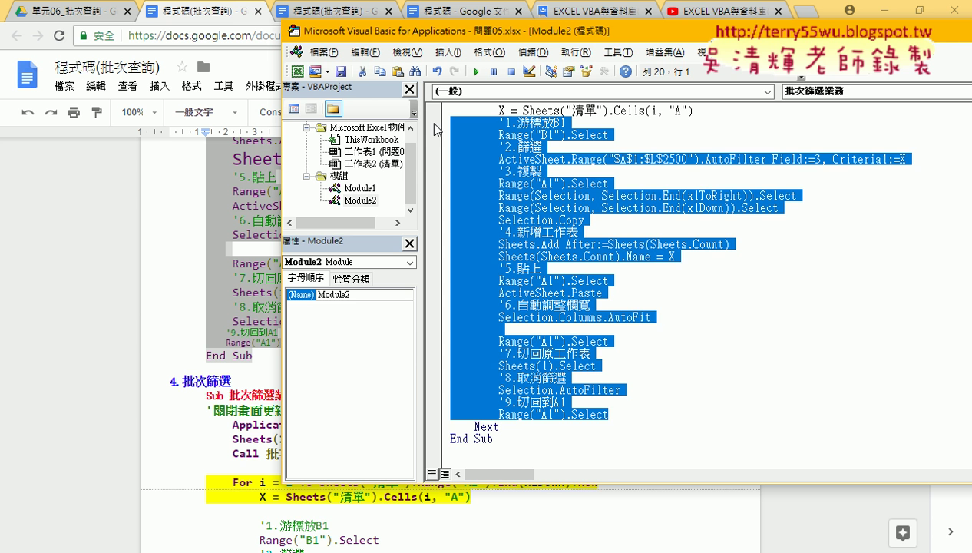
pyautogui.click(650, 230)
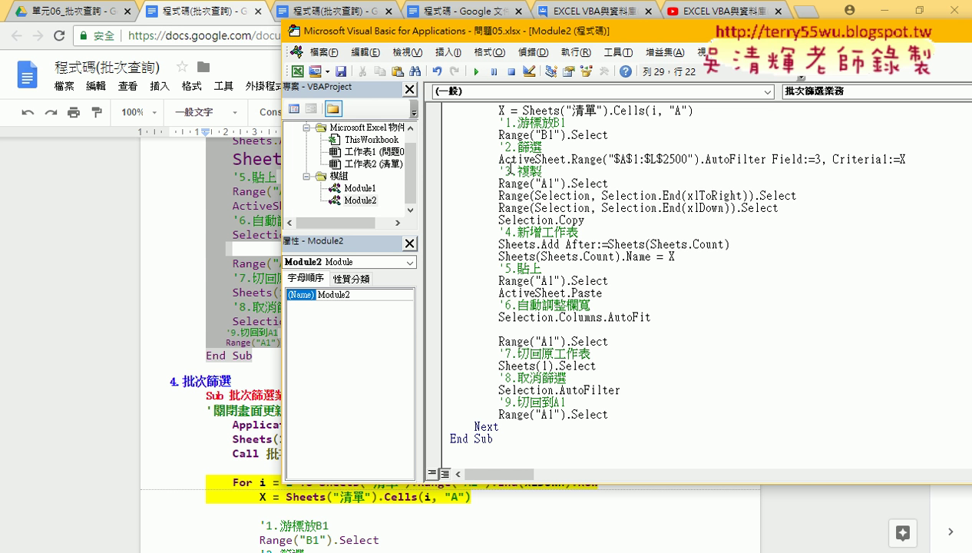
pyautogui.moveTo(498, 170)
pyautogui.mouseDown()
pyautogui.moveTo(542, 170)
pyautogui.moveTo(587, 220)
pyautogui.mouseUp()
# Replace the old .Select/Selection copy lines with Range("A1").CurrentRegion.Copy
pyautogui.moveTo(571, 184); pyautogui.dragTo(595, 223)
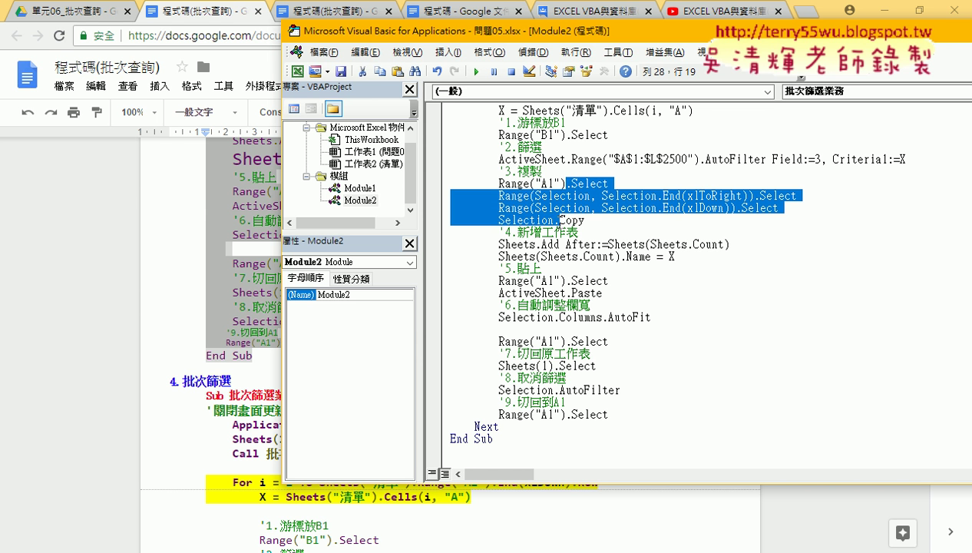
pyautogui.press('Delete')
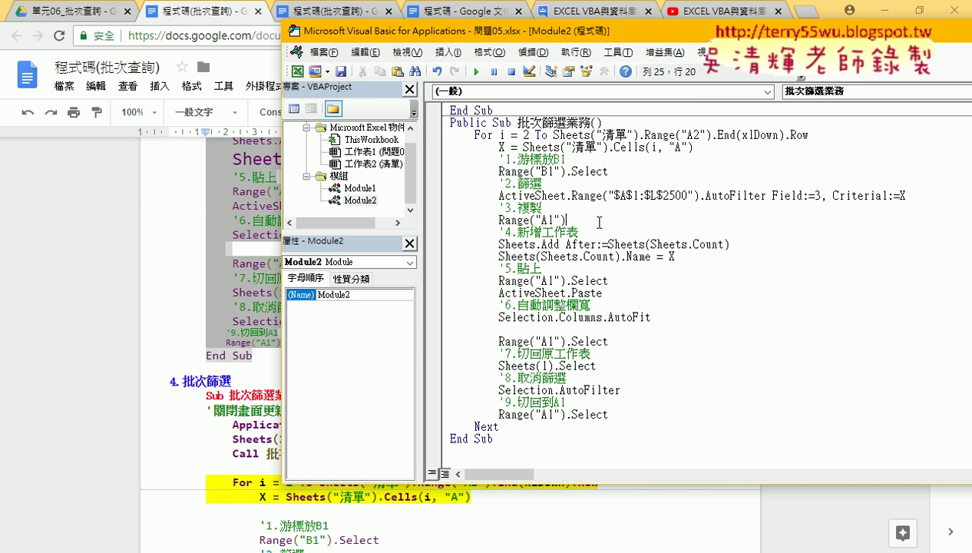
pyautogui.write('.')
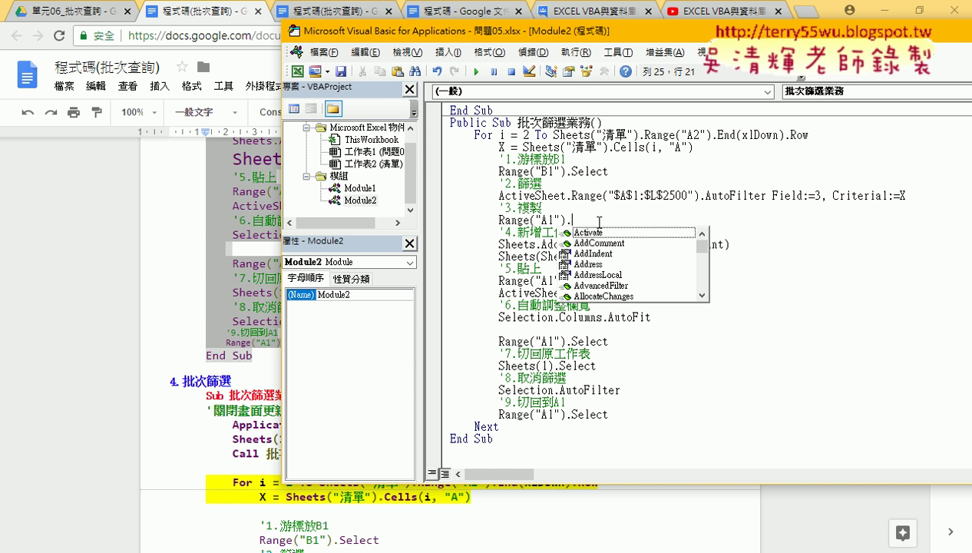
pyautogui.write('c')
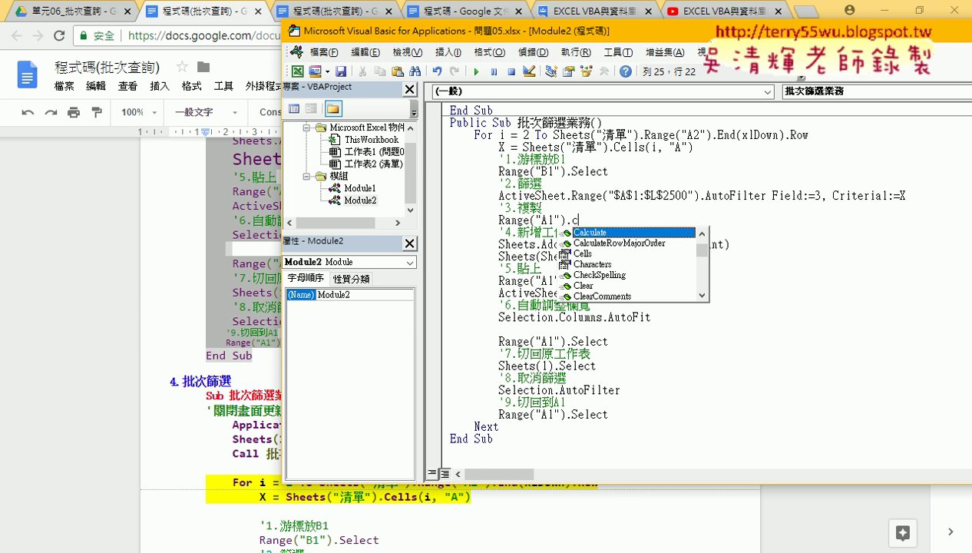
pyautogui.write('u')
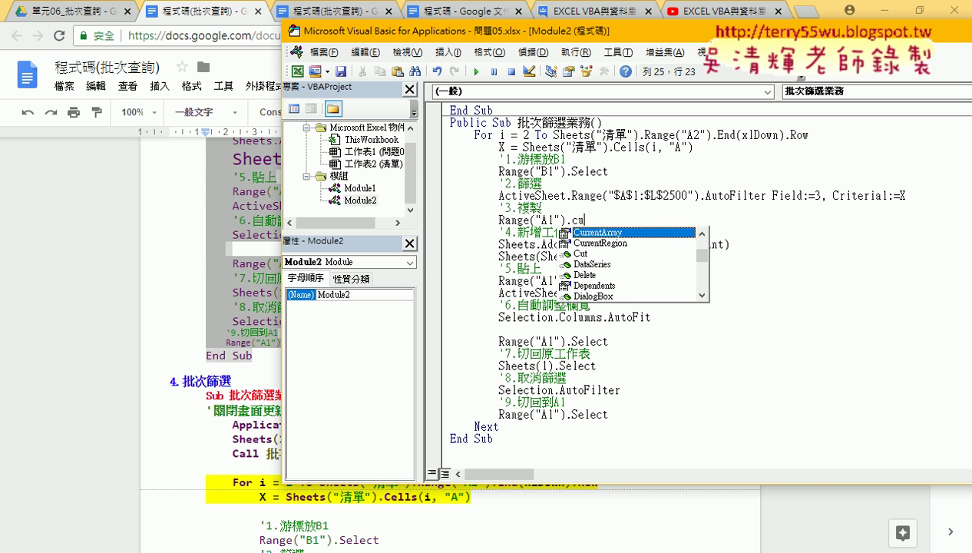
pyautogui.press('Down')
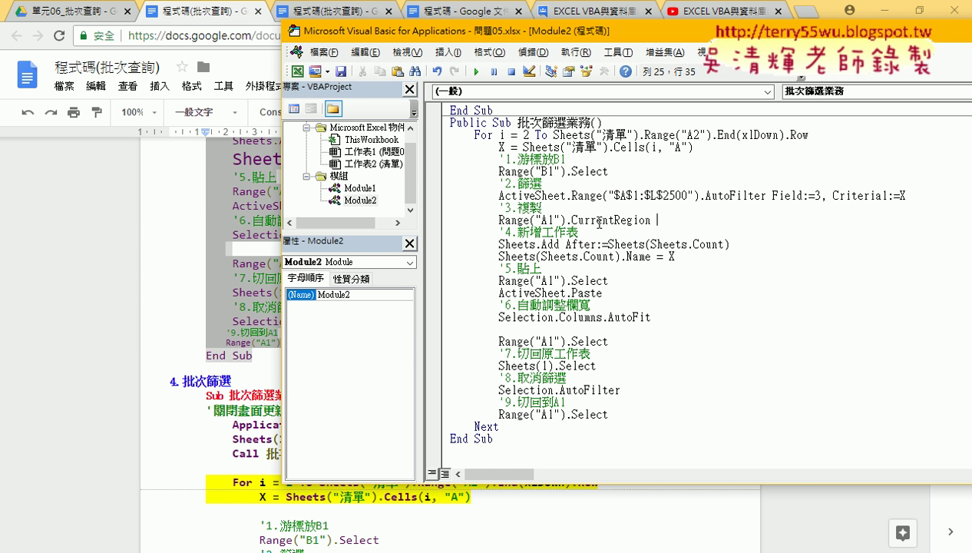
pyautogui.press('BackSpace')
pyautogui.write('.')
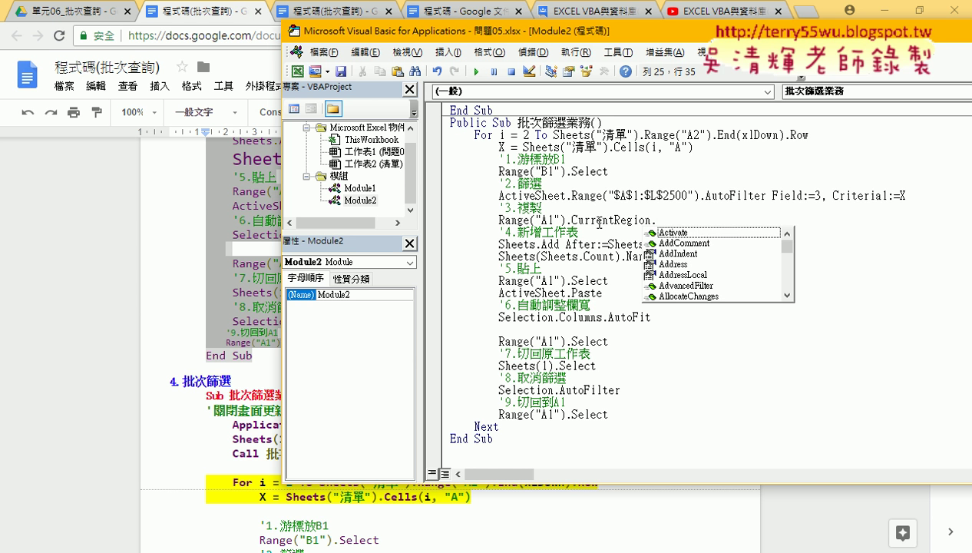
pyautogui.write('c')
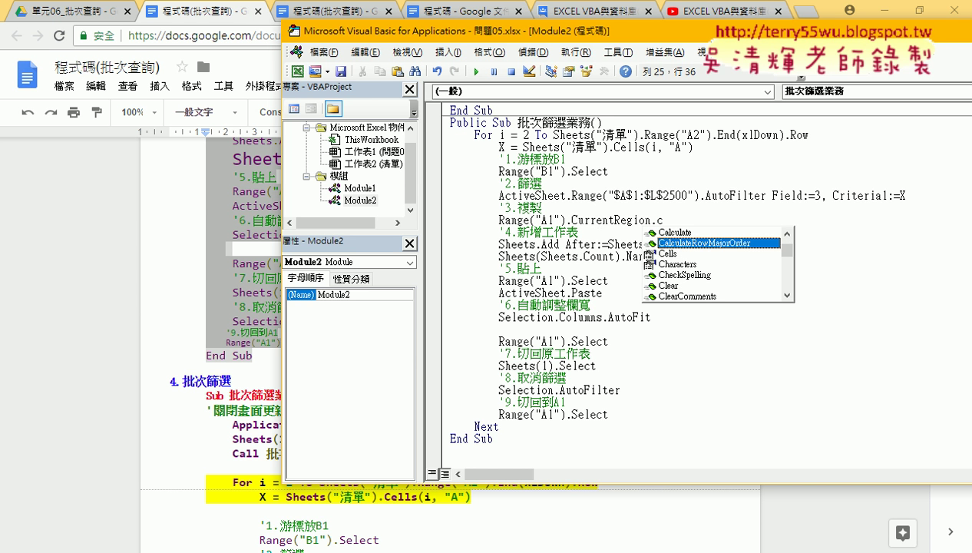
pyautogui.write('opy')
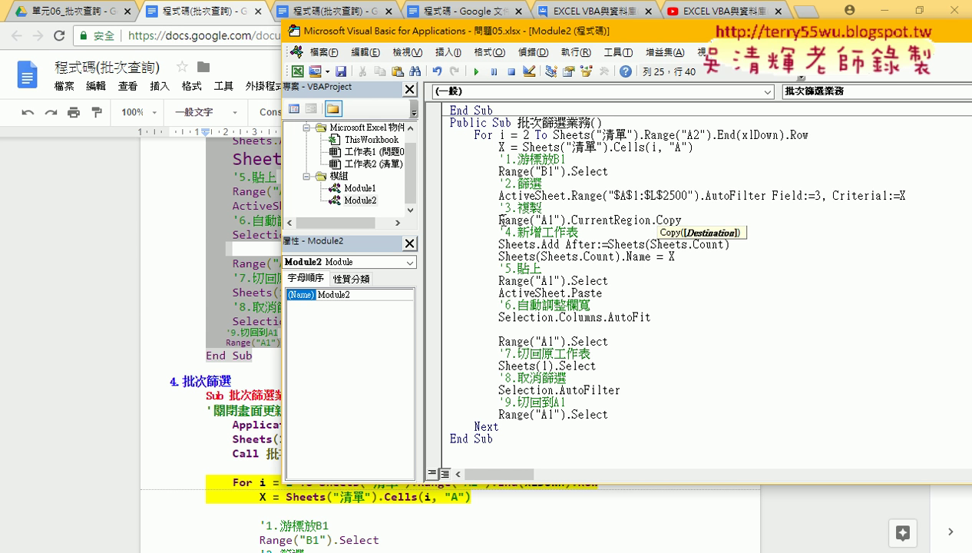
pyautogui.moveTo(498, 220)
pyautogui.mouseDown()
pyautogui.moveTo(651, 220)
pyautogui.moveTo(499, 221)
pyautogui.mouseUp()
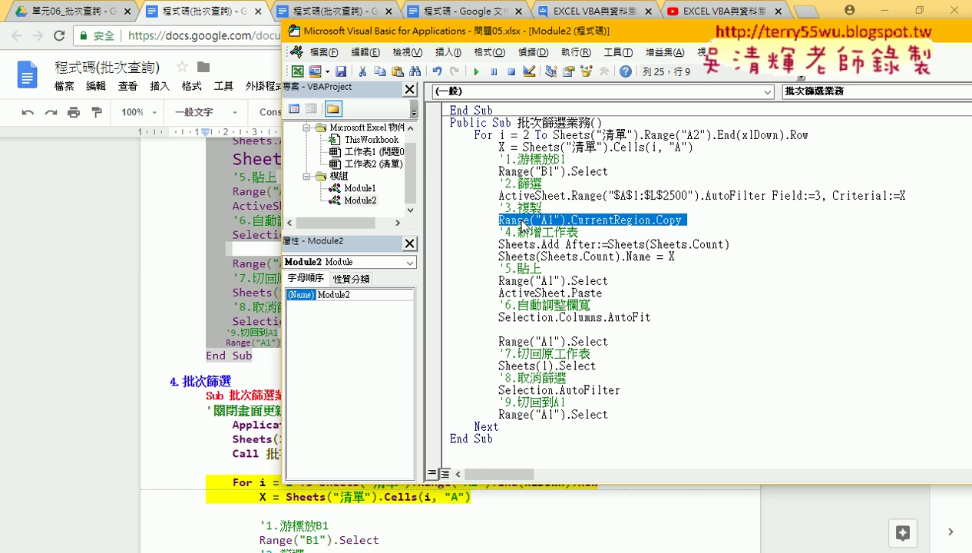
# Step through the macro with F8, filtering, copying and pasting into a new 菜頭 sheet
pyautogui.click(871, 11)
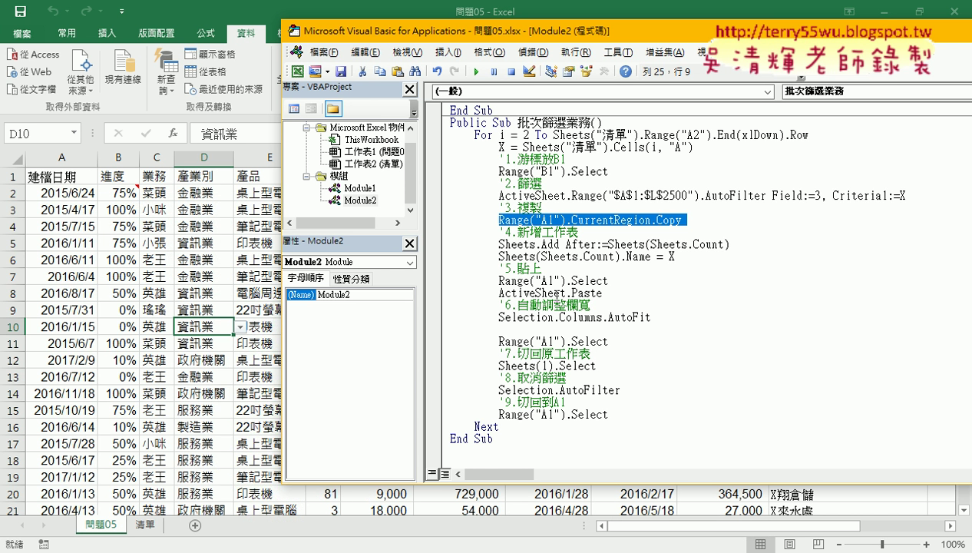
pyautogui.press('F8')
pyautogui.press('F8')
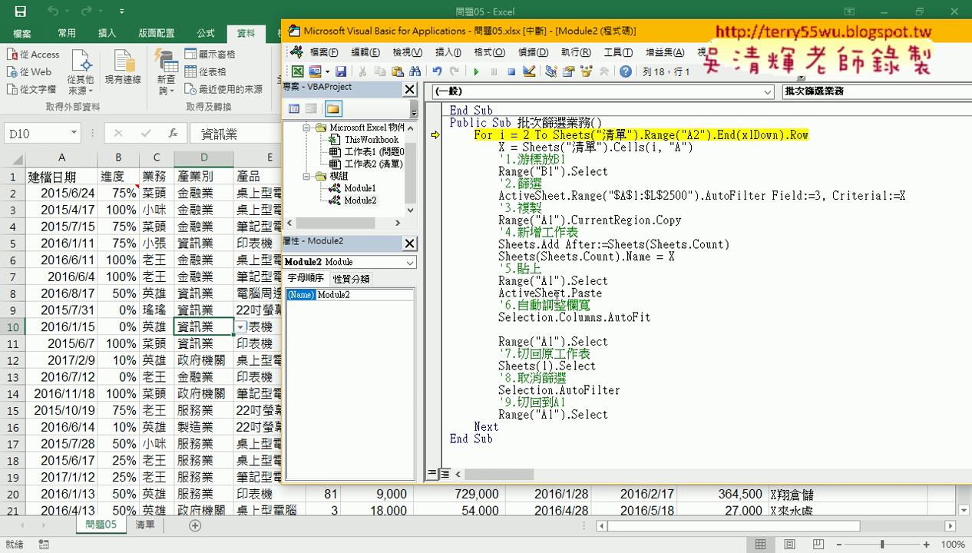
pyautogui.press('F8')
pyautogui.press('F8')
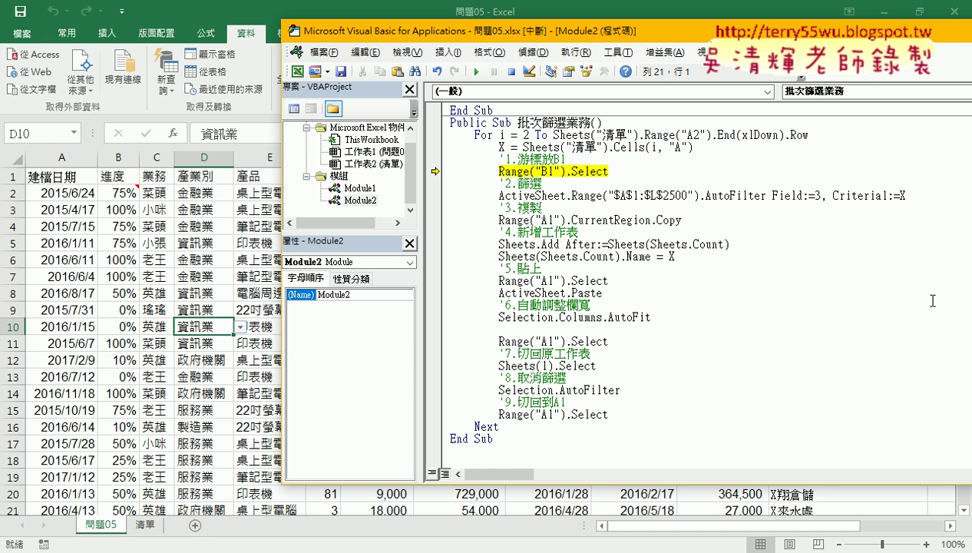
pyautogui.moveTo(501, 145)
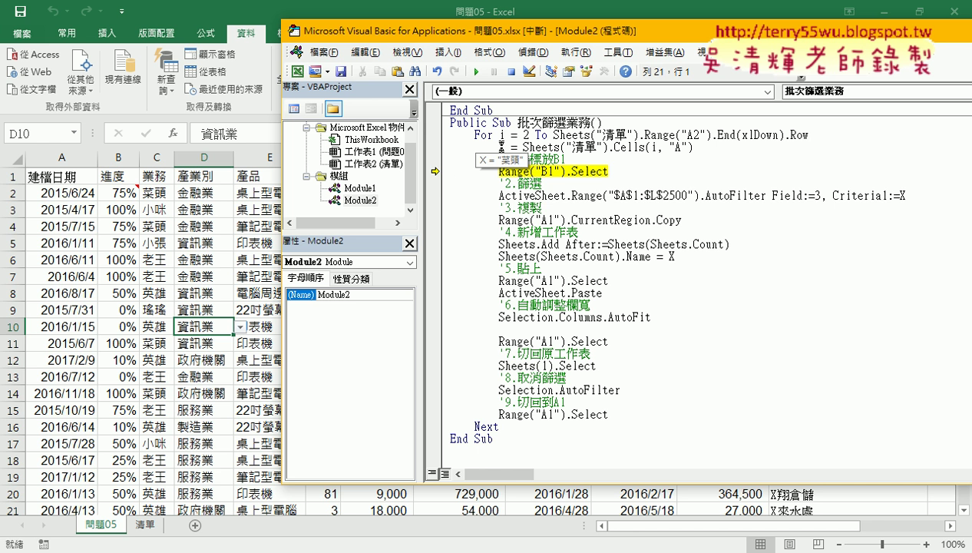
pyautogui.press('F8')
pyautogui.press('F8')
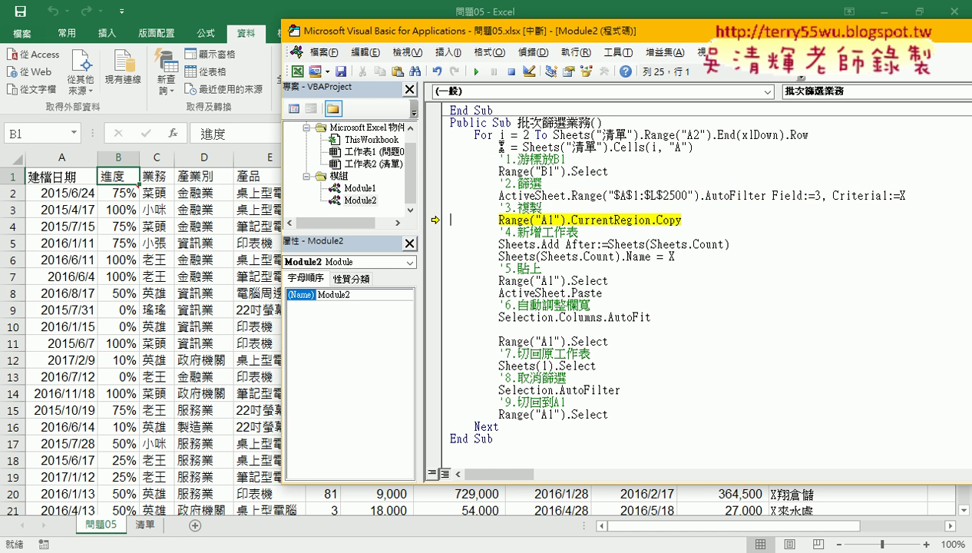
pyautogui.press('F8')
pyautogui.press('F8')
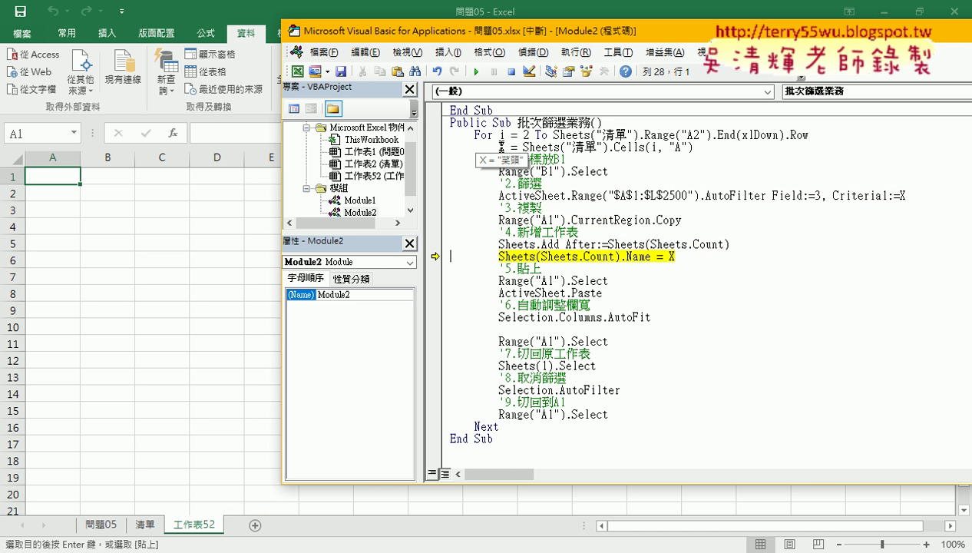
pyautogui.press('F8')
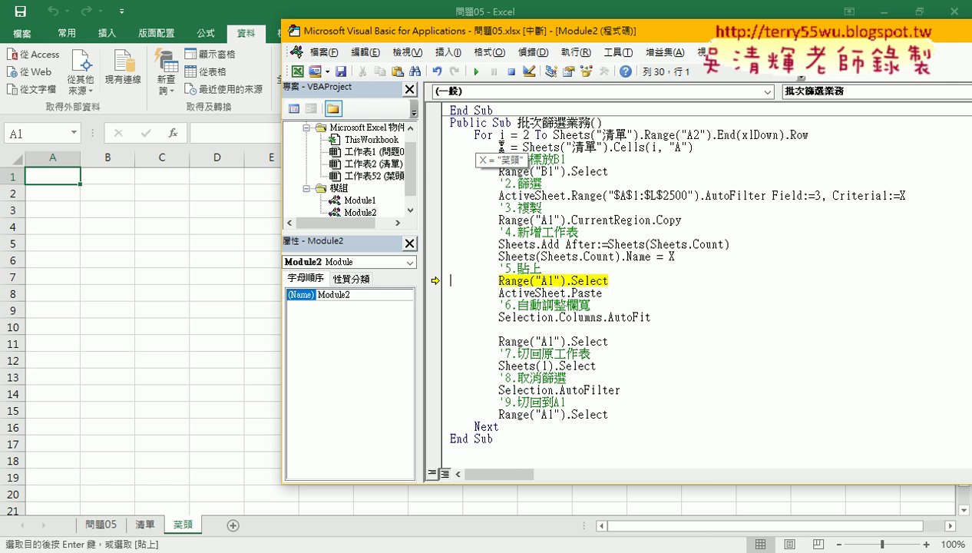
pyautogui.press('F8')
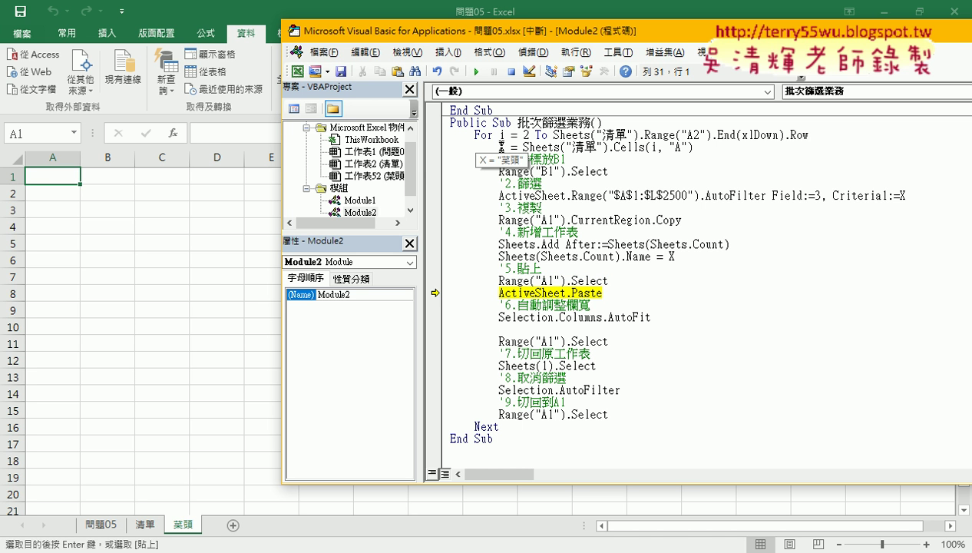
pyautogui.press('F8')
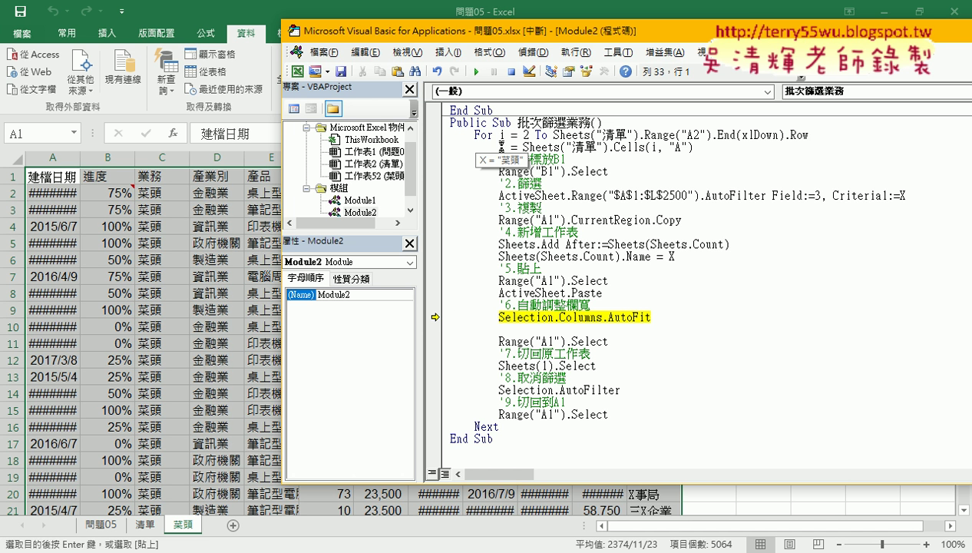
# Change Selection.Columns.AutoFit to Columns.AutoFit, then step through the rest of the pass
pyautogui.click(553, 317)
pyautogui.moveTo(554, 317); pyautogui.dragTo(498, 317)
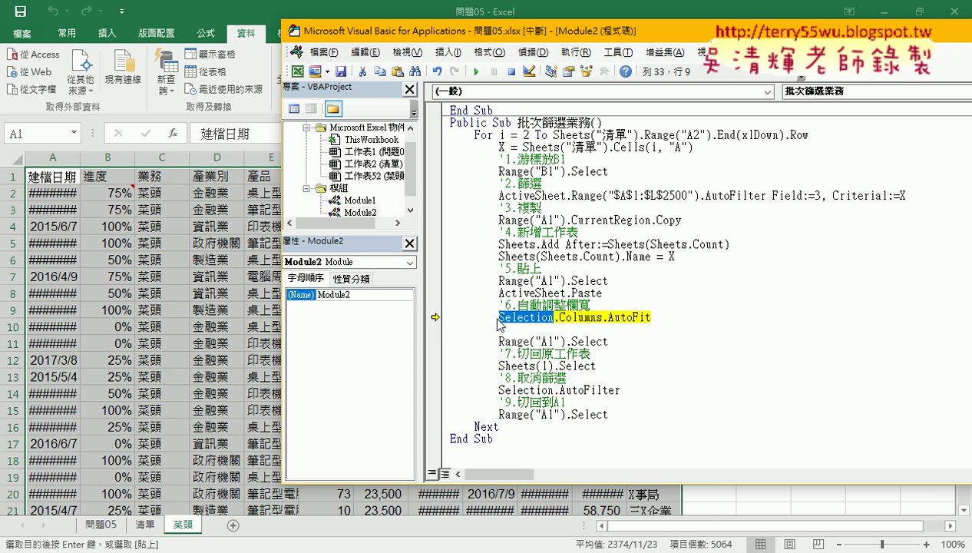
pyautogui.press('Delete')
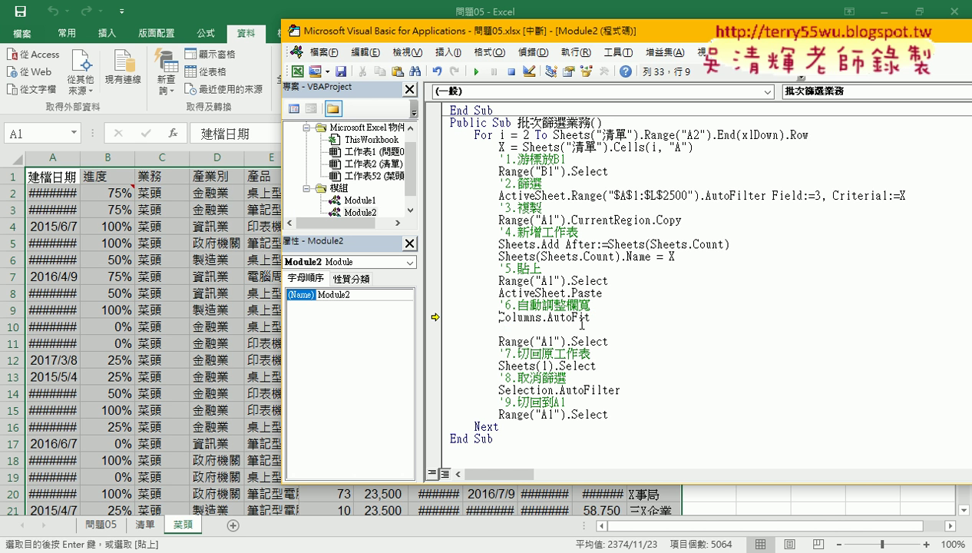
pyautogui.moveTo(590, 317); pyautogui.dragTo(578, 317)
pyautogui.click(658, 327)
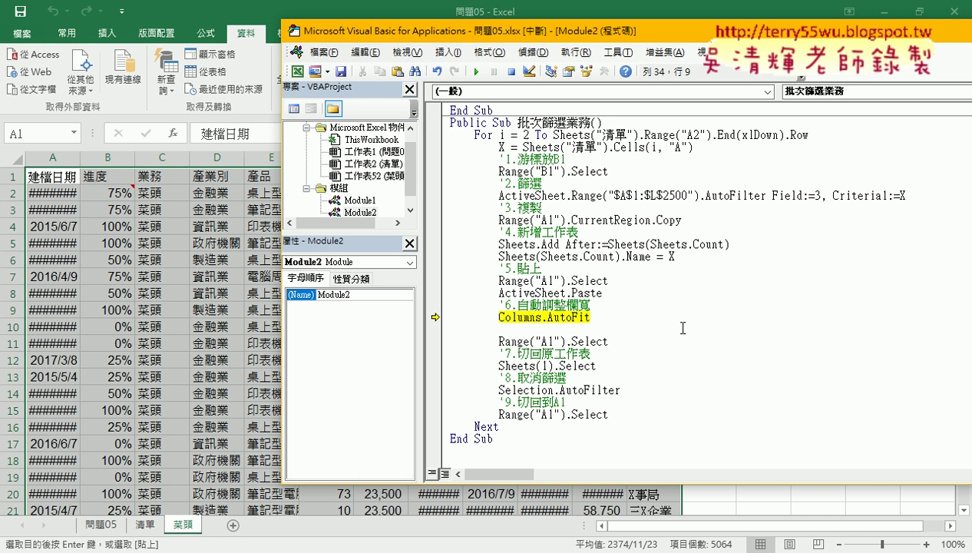
pyautogui.press('F8')
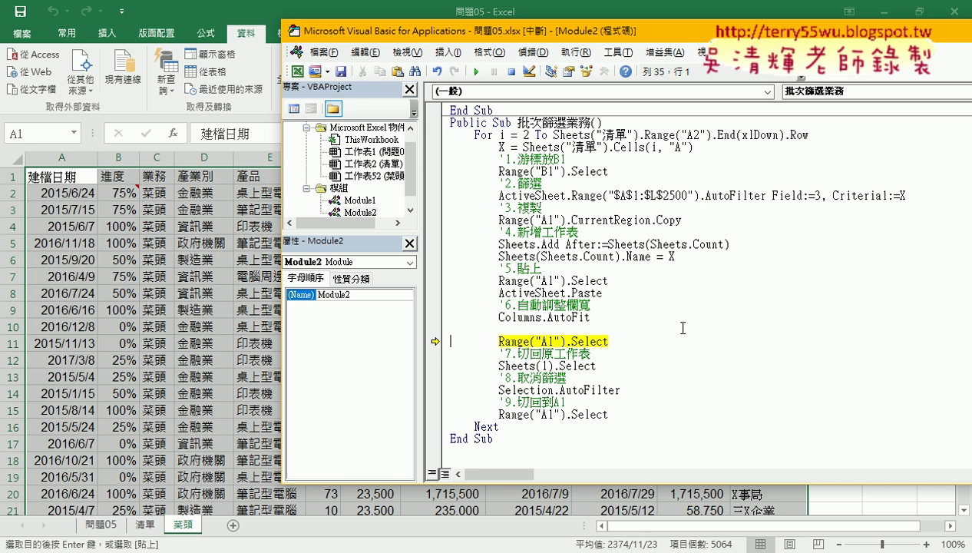
pyautogui.press('F8')
pyautogui.press('F8')
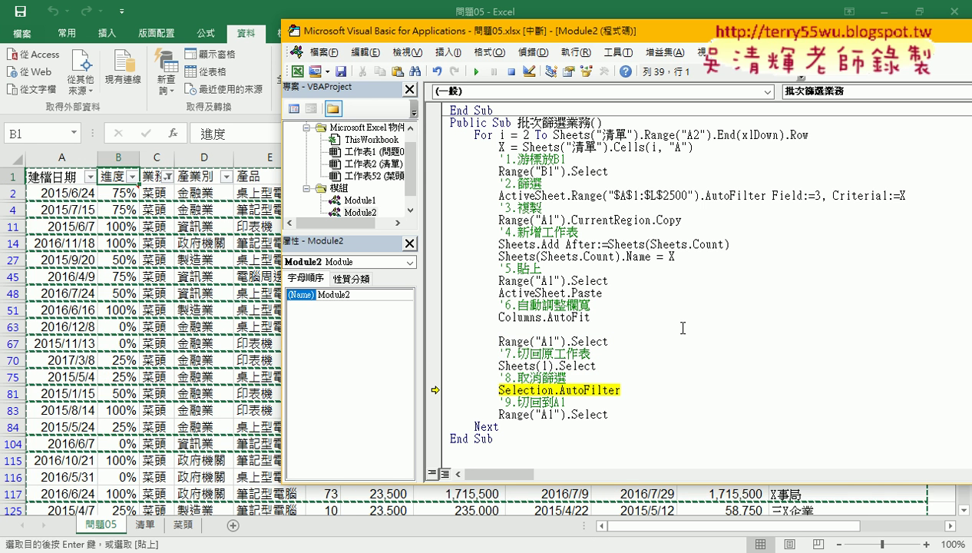
pyautogui.press('F8')
pyautogui.press('F8')
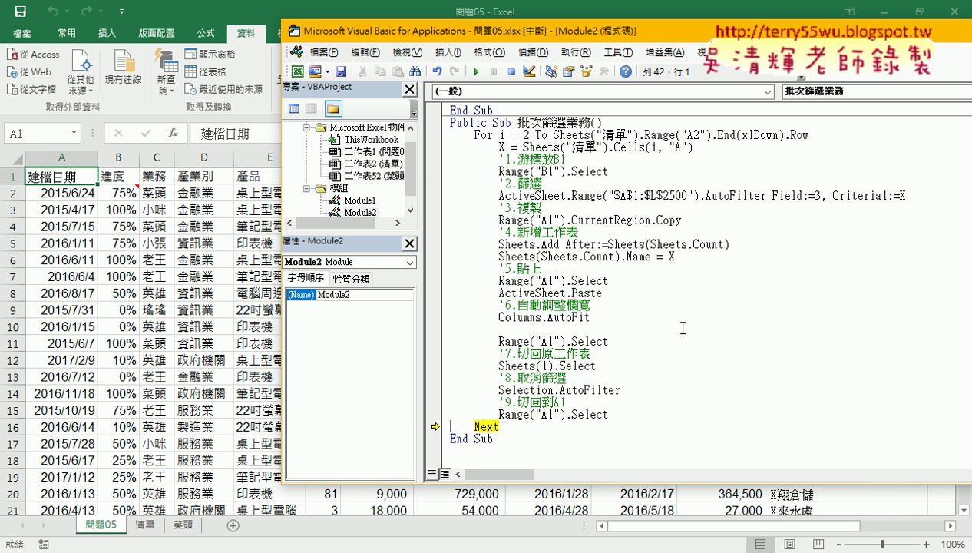
pyautogui.press('F8')
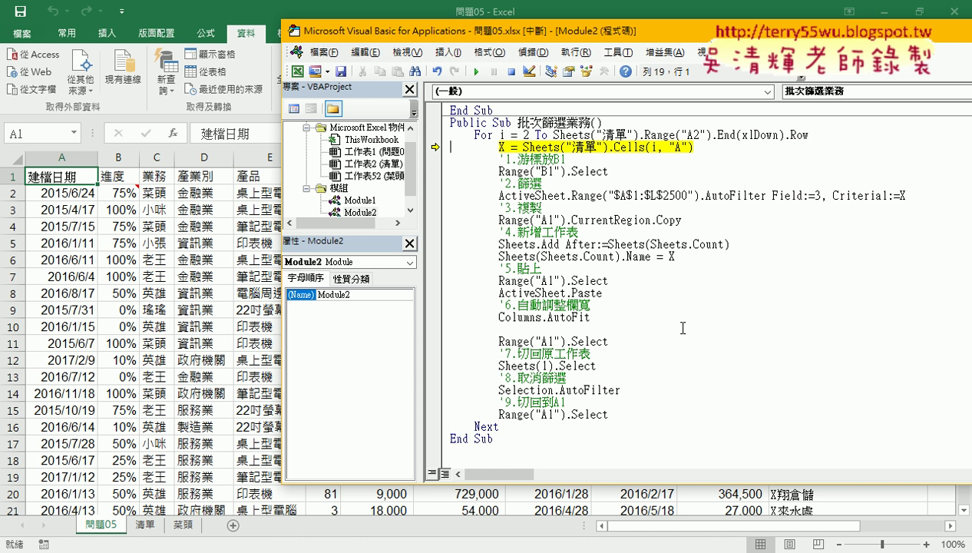
# Run 批次篩選業務 to completion, then run 批次刪除工作表 to remove the generated sheets
pyautogui.click(475, 72)
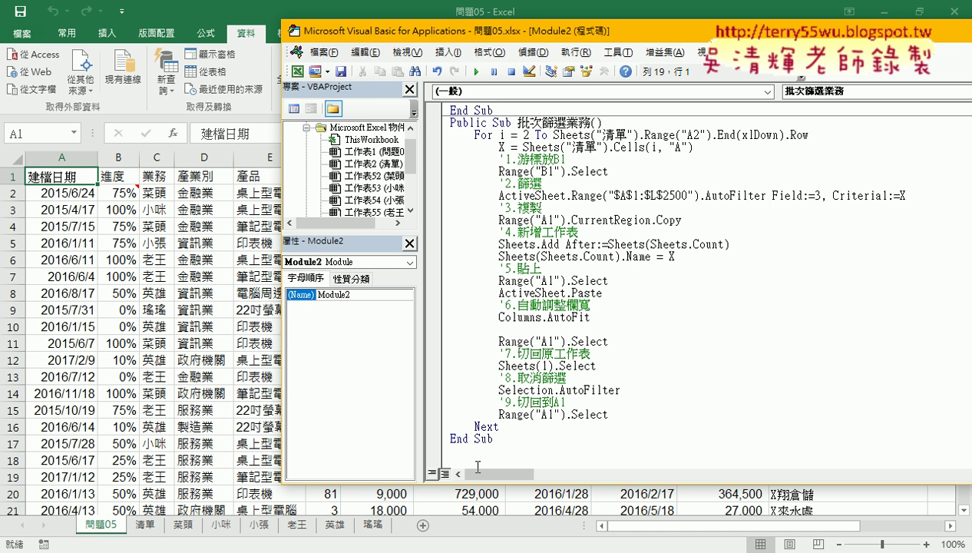
pyautogui.scroll(2, 547, 310)
pyautogui.scroll(3, 550, 303)
pyautogui.click(560, 183)
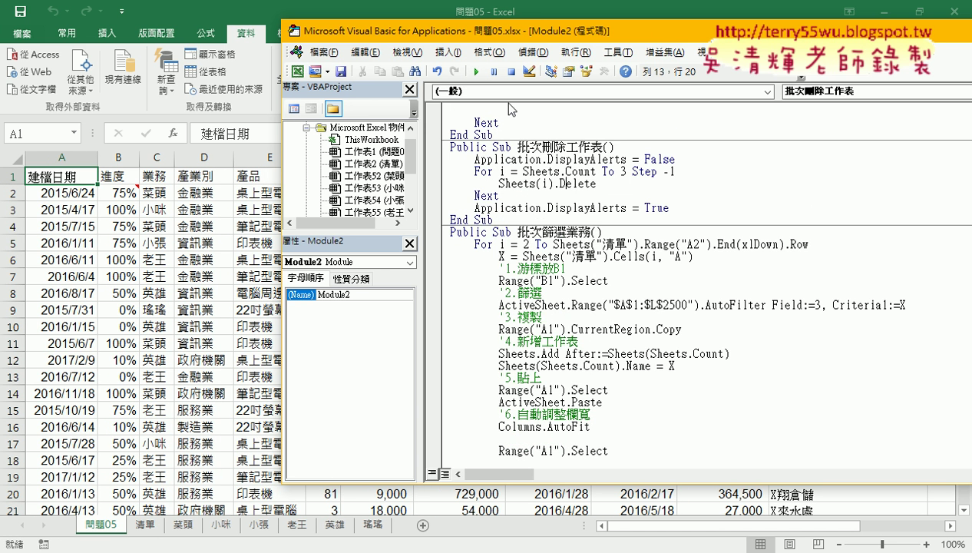
pyautogui.click(475, 72)
# Run 批次篩選業務 again and delete its sheets once more with 批次刪除工作表
pyautogui.click(562, 329)
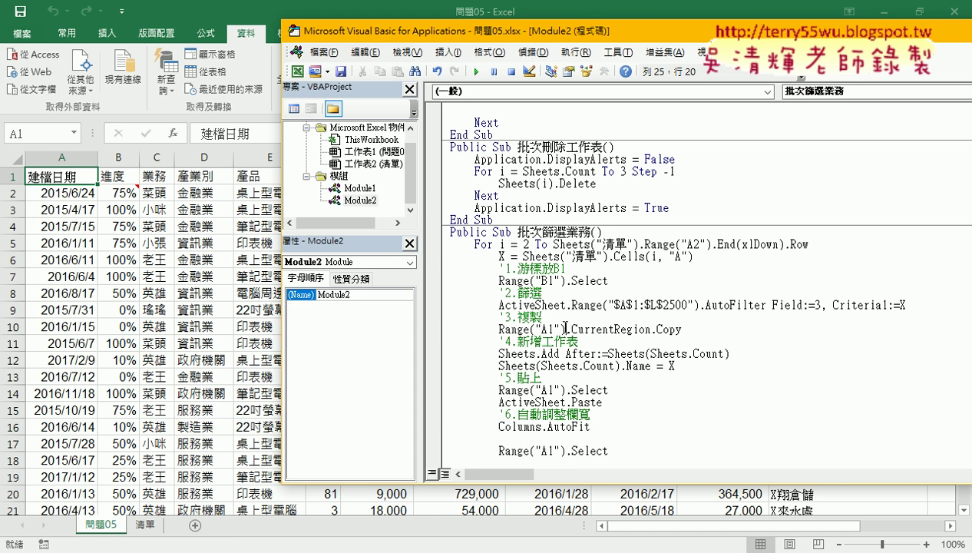
pyautogui.click(478, 72)
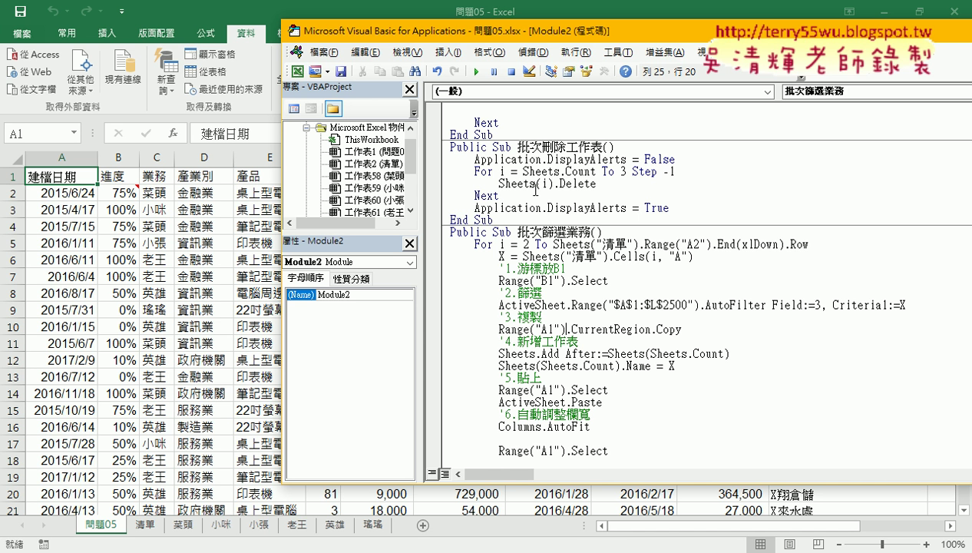
pyautogui.click(529, 184)
pyautogui.click(478, 72)
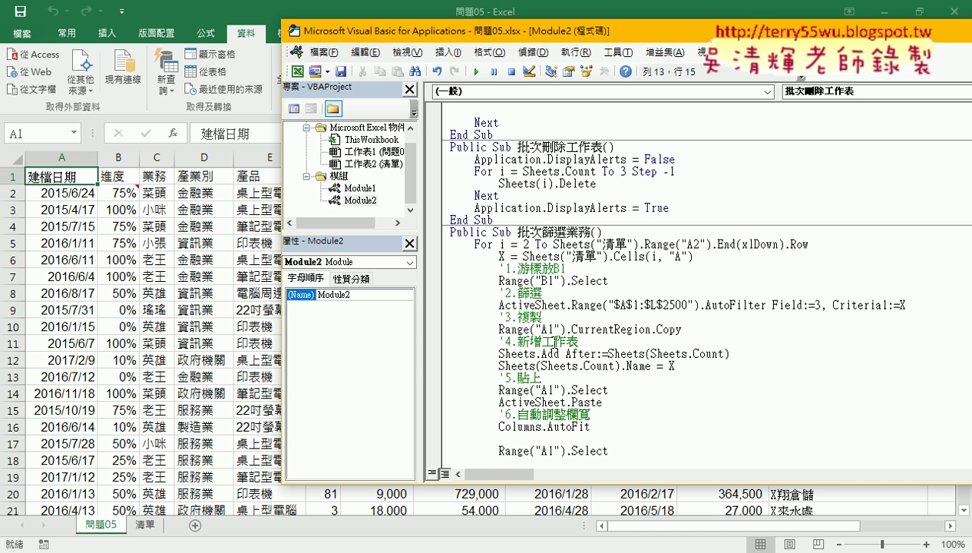
# Rerun 批次篩選業務, then add Application.ScreenUpdating = False below its header
pyautogui.click(548, 336)
pyautogui.click(476, 71)
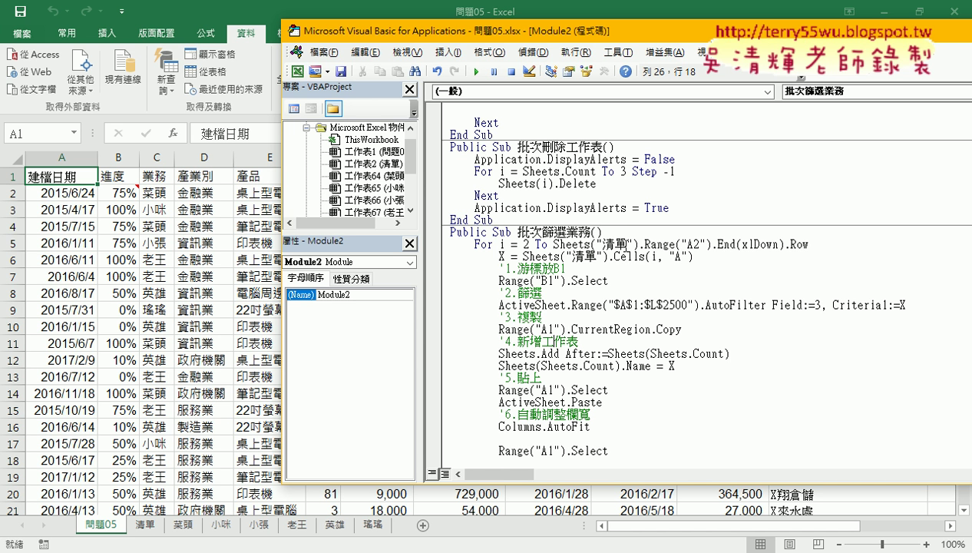
pyautogui.click(623, 234)
pyautogui.press('Return')
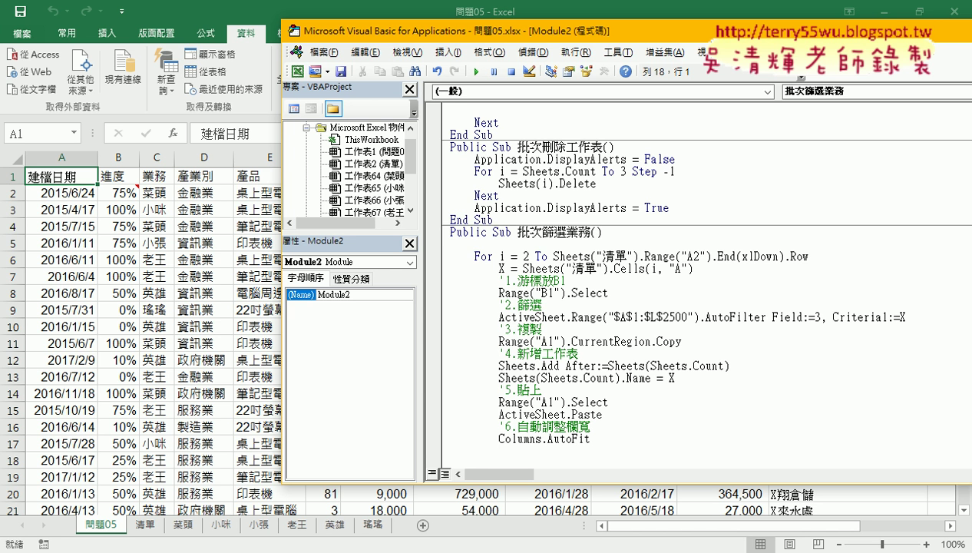
pyautogui.press('Tab')
pyautogui.write('app')
pyautogui.write('lica')
pyautogui.write('tion')
pyautogui.write('.')
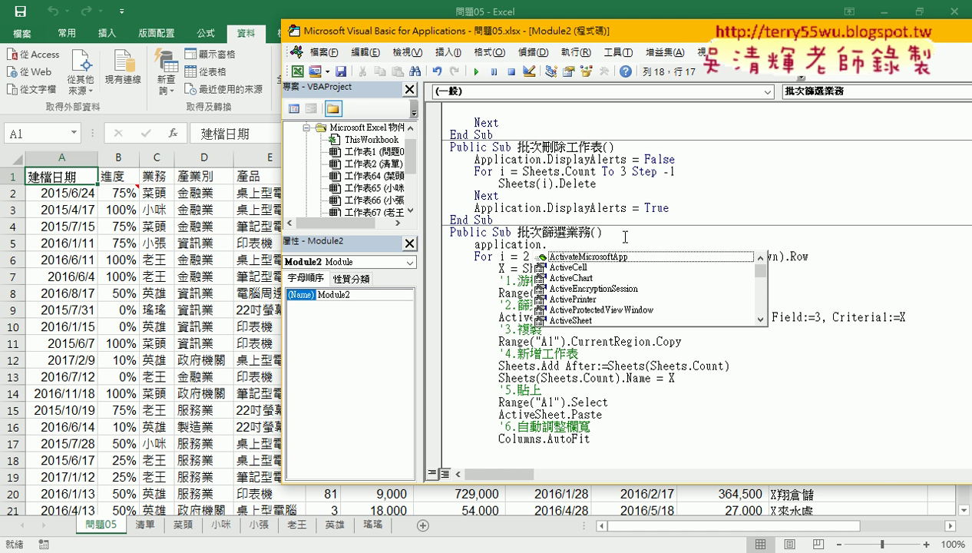
pyautogui.write('s')
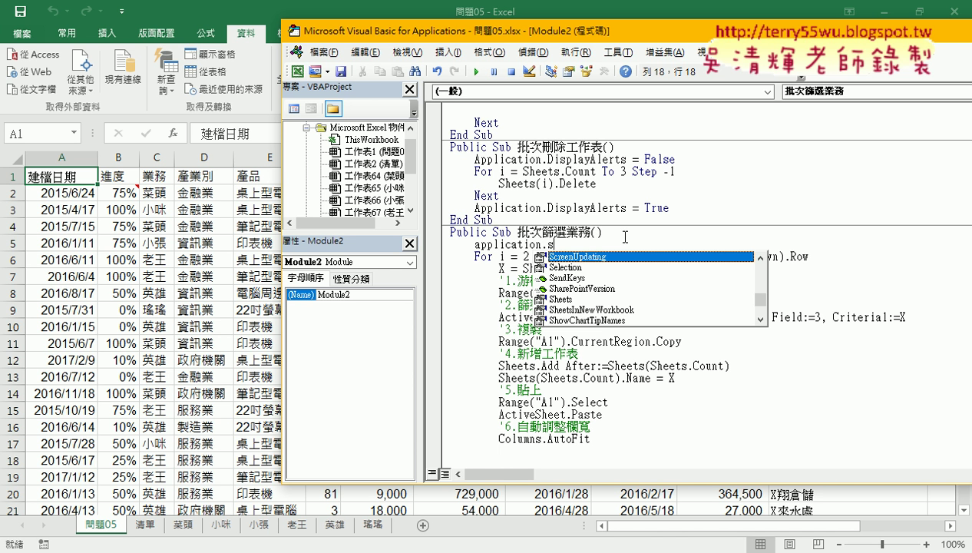
pyautogui.press('Tab')
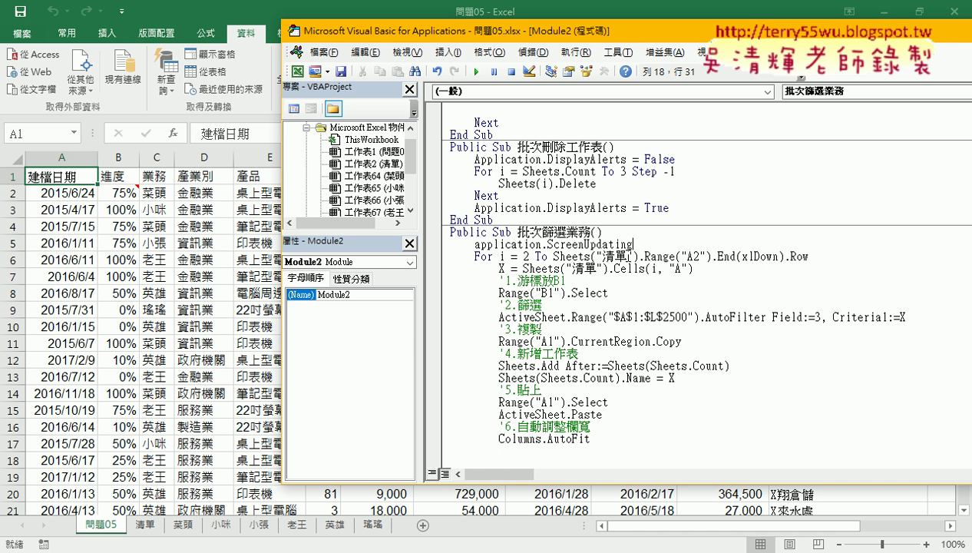
pyautogui.write('=')
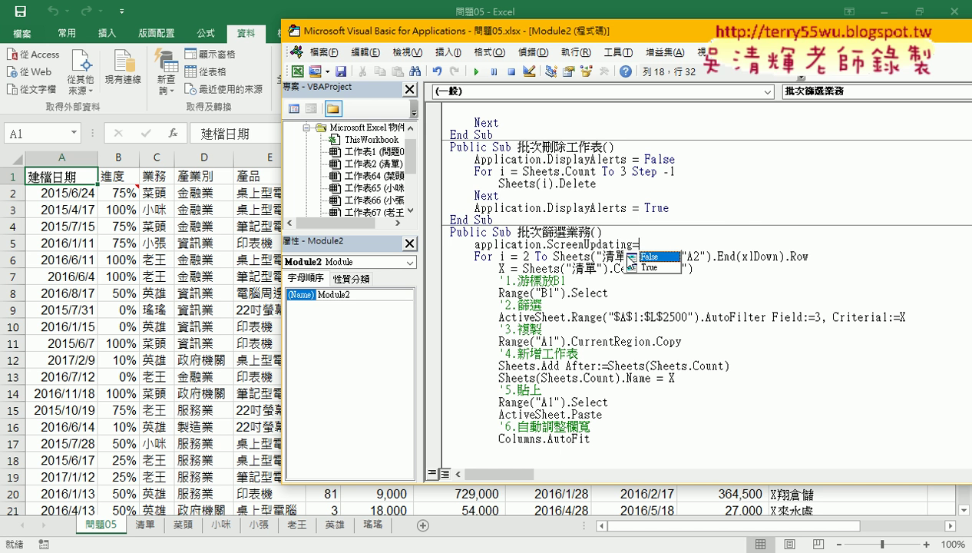
pyautogui.press('space')
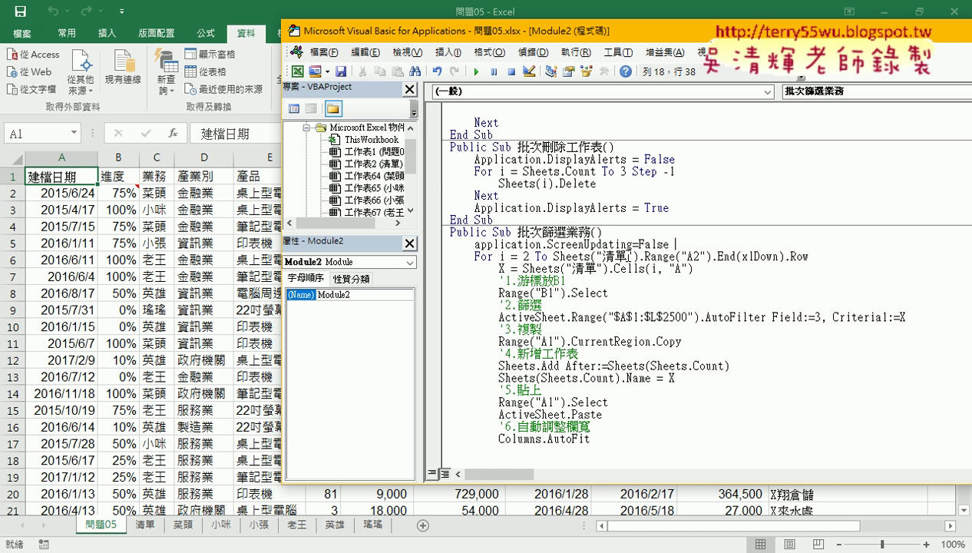
# Add Application.ScreenUpdating = True on a new line after Next
pyautogui.scroll(-1, 623, 256)
pyautogui.scroll(-1, 621, 308)
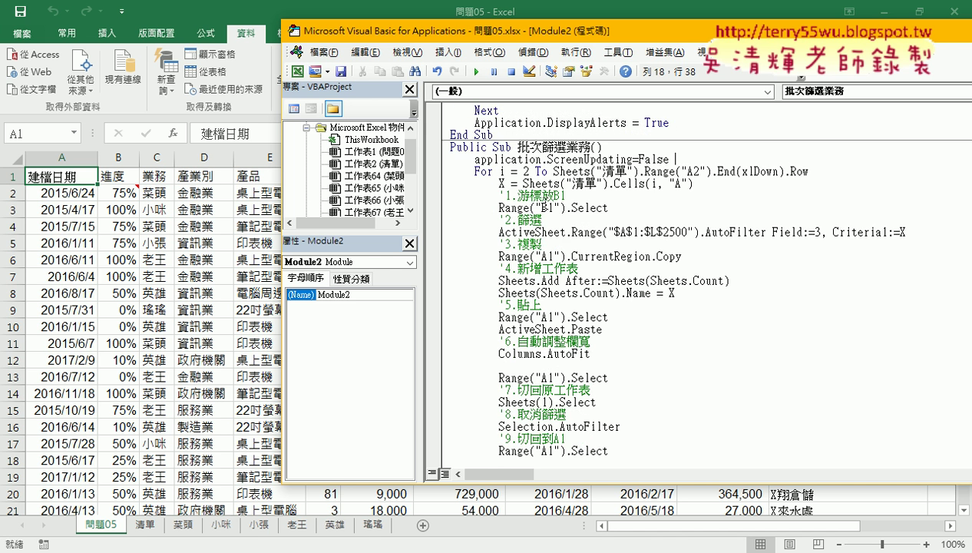
pyautogui.moveTo(474, 159)
pyautogui.mouseDown()
pyautogui.moveTo(639, 159)
pyautogui.moveTo(631, 164)
pyautogui.mouseUp()
pyautogui.hotkey('ctrl', 'c')
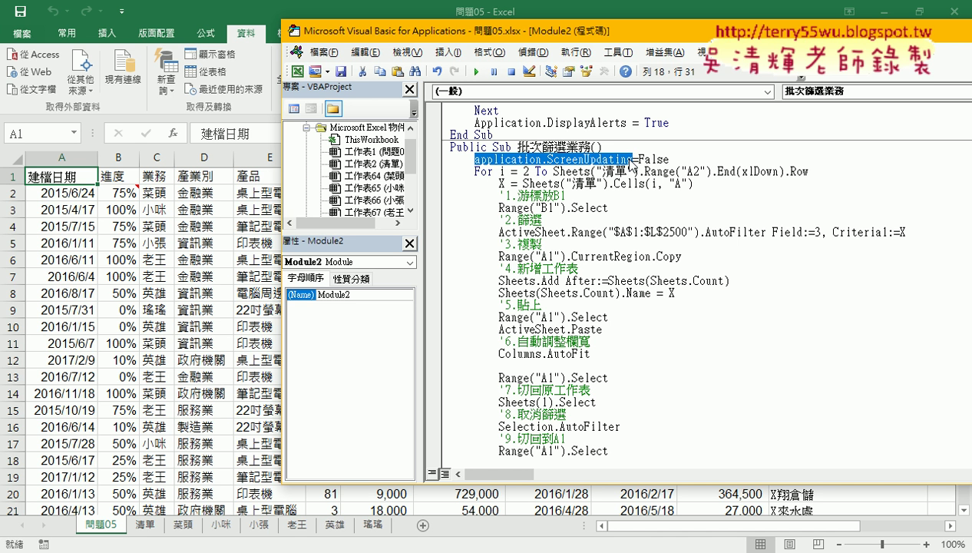
pyautogui.scroll(-1, 620, 268)
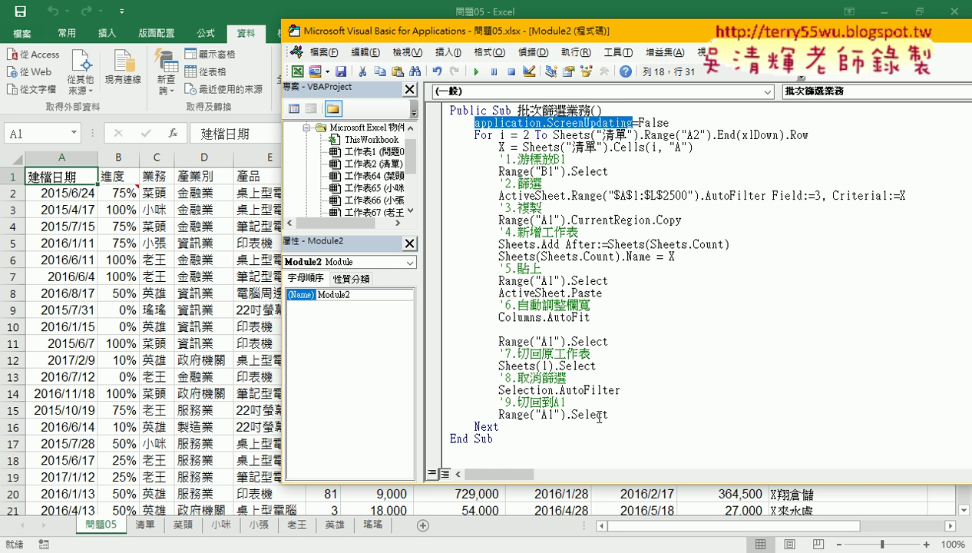
pyautogui.click(536, 428)
pyautogui.press('Return')
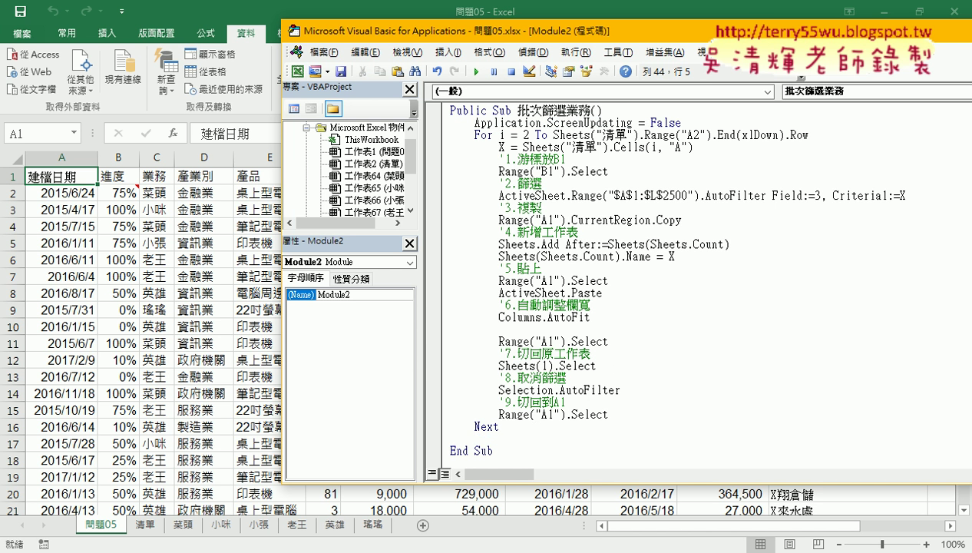
pyautogui.hotkey('ctrl', 'v')
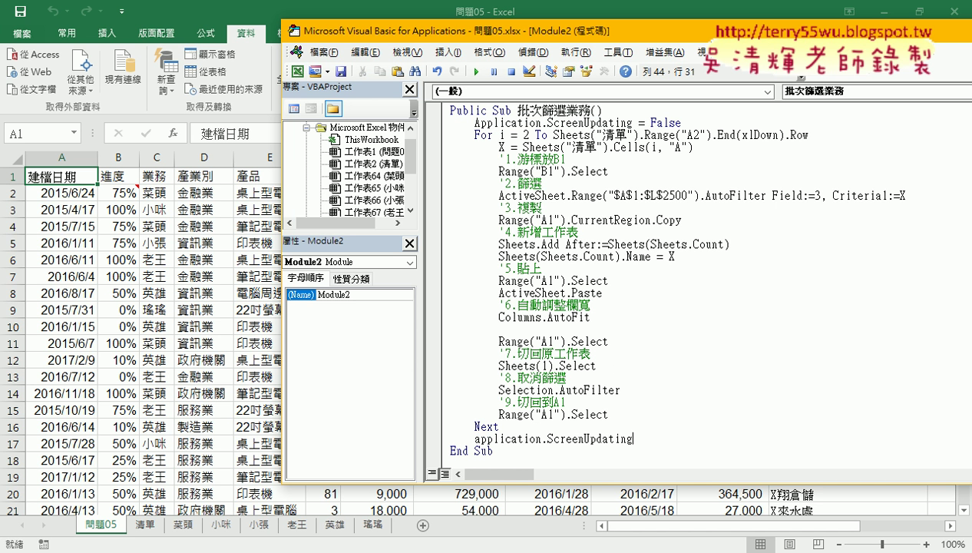
pyautogui.write('=')
pyautogui.press('Down')
pyautogui.press('Down')
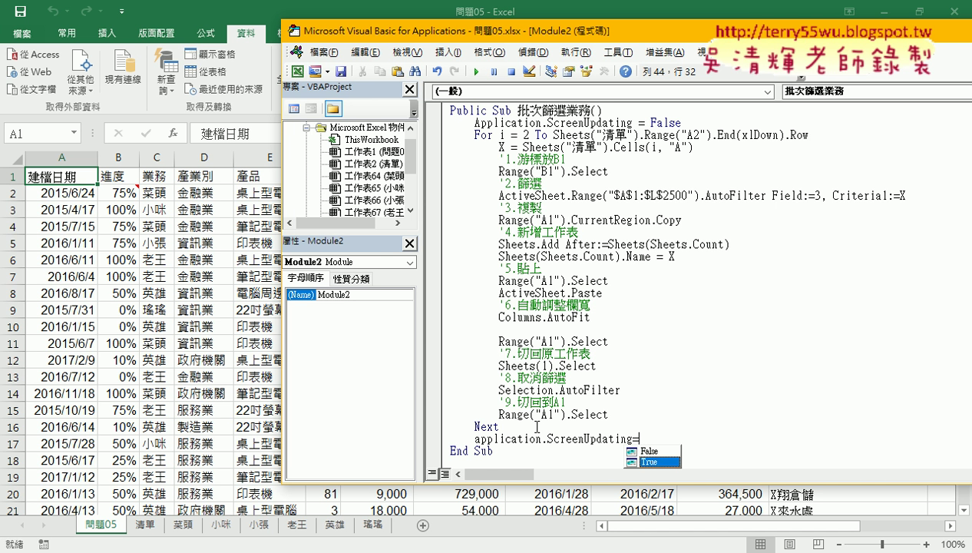
pyautogui.press('Tab')
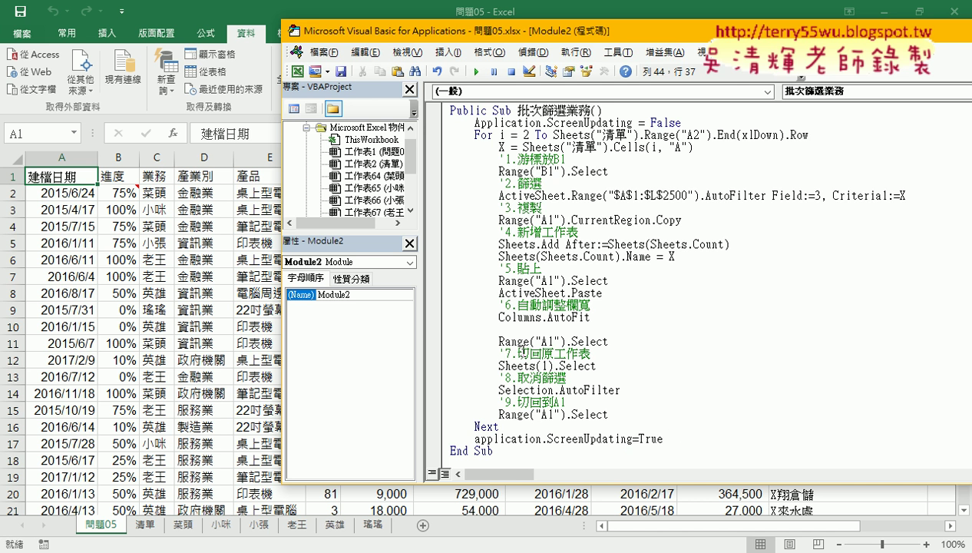
pyautogui.click(528, 307)
pyautogui.scroll(1, 542, 272)
pyautogui.scroll(2, 542, 273)
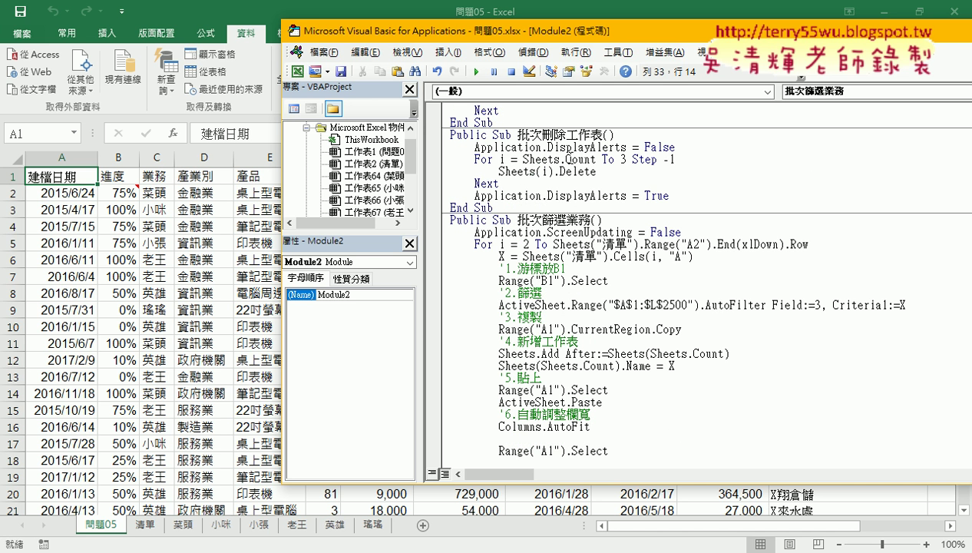
# Insert an indented blank line under the Public Sub 批次篩選業務() header
pyautogui.click(565, 158)
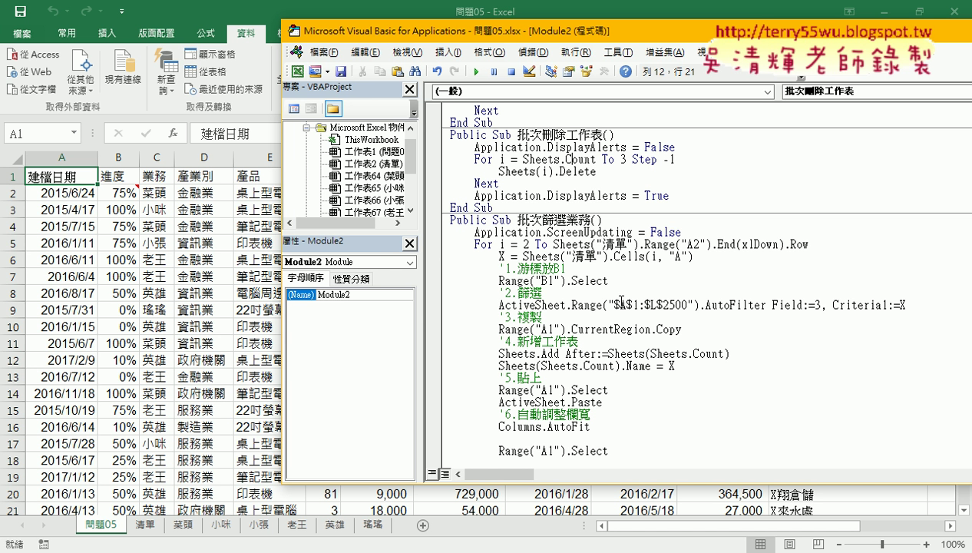
pyautogui.click(634, 218)
pyautogui.press('Return')
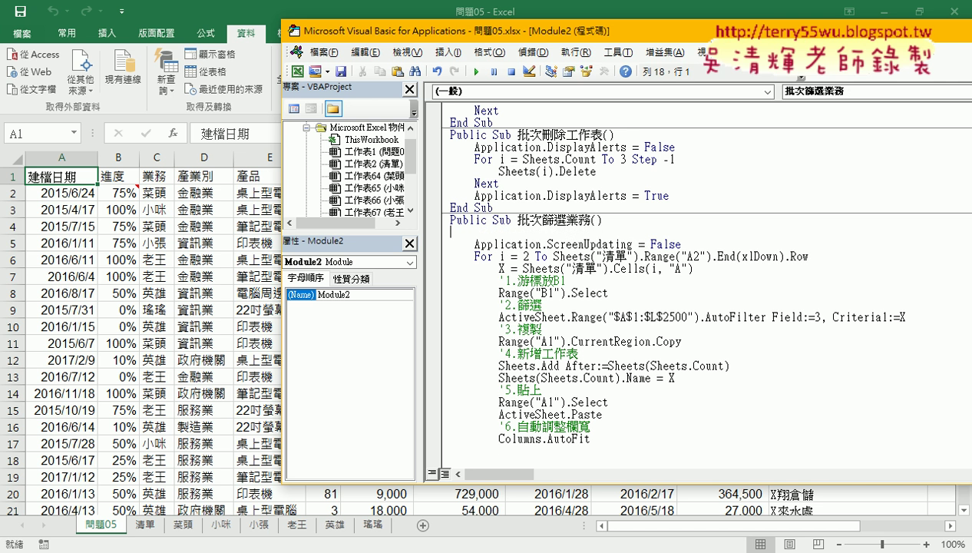
pyautogui.press('Tab')
# Fill it with Call 批次刪除工作表, copying the procedure name from its Sub line
pyautogui.moveTo(516, 134); pyautogui.dragTo(599, 135)
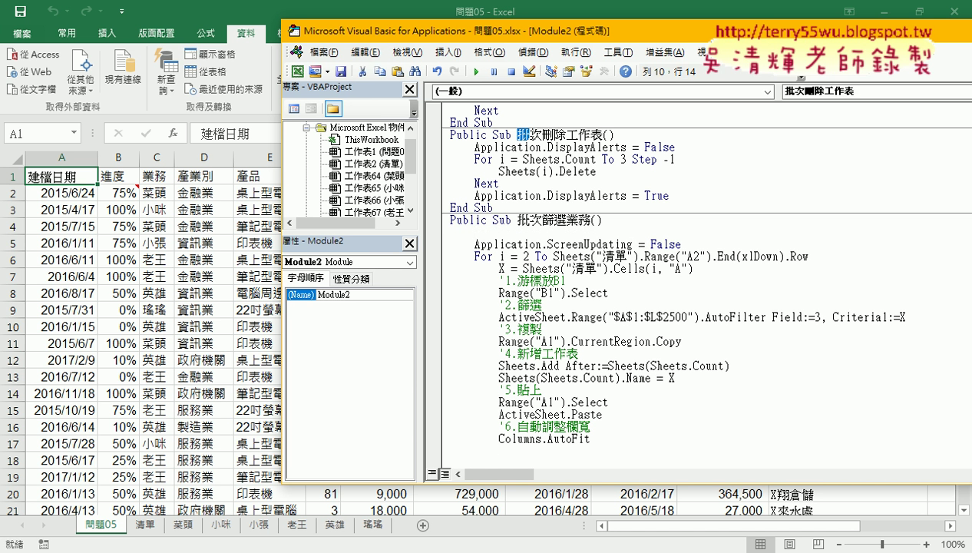
pyautogui.rightClick(596, 138)
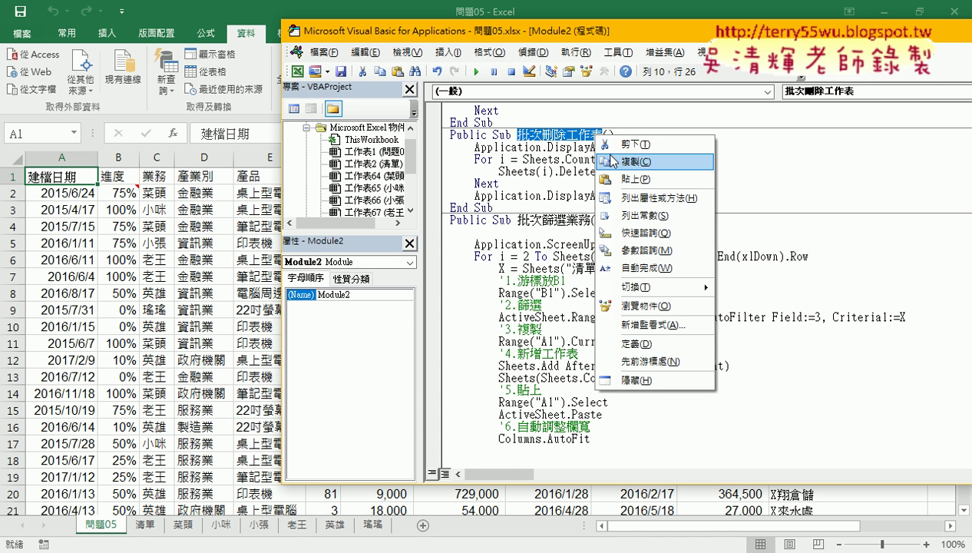
pyautogui.click(608, 159)
pyautogui.click(578, 235)
pyautogui.write('c')
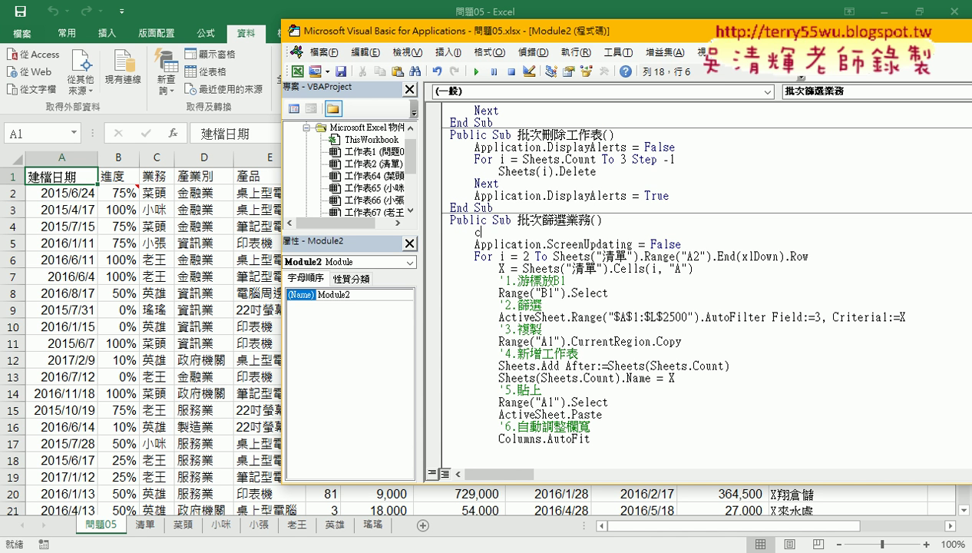
pyautogui.write('all')
pyautogui.hotkey('ctrl', 'v')
pyautogui.click(614, 400)
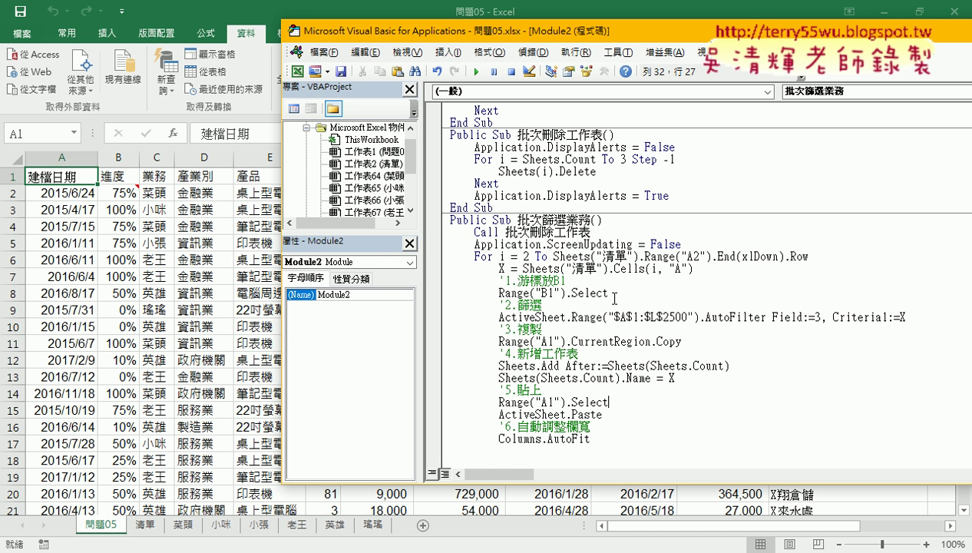
pyautogui.click(598, 231)
# Run the 批次篩選業務 macro twice from inside its code
pyautogui.click(561, 305)
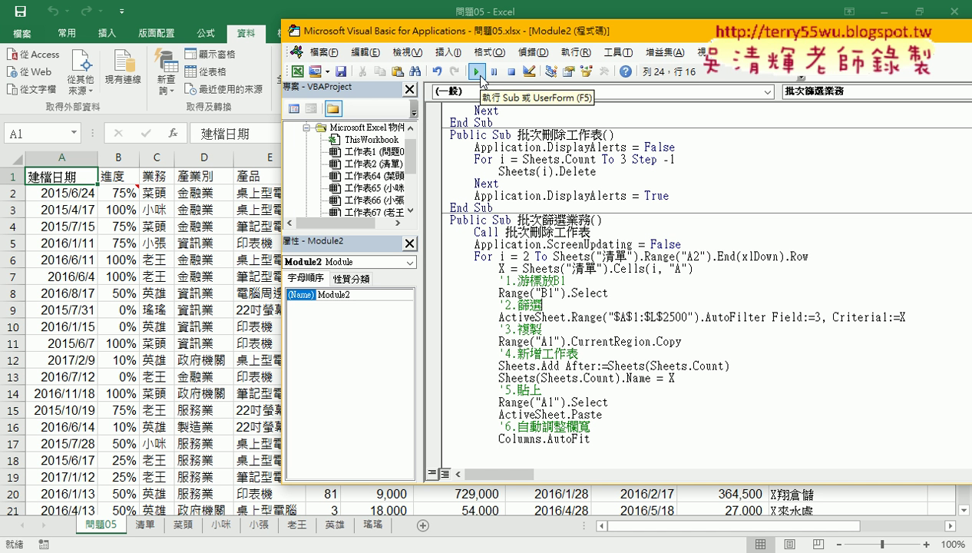
pyautogui.click(477, 73)
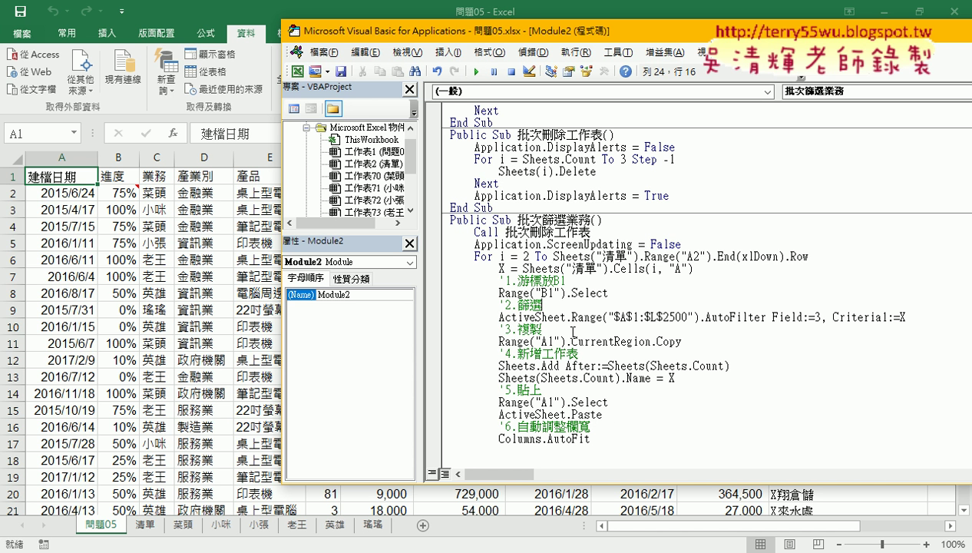
pyautogui.click(477, 72)
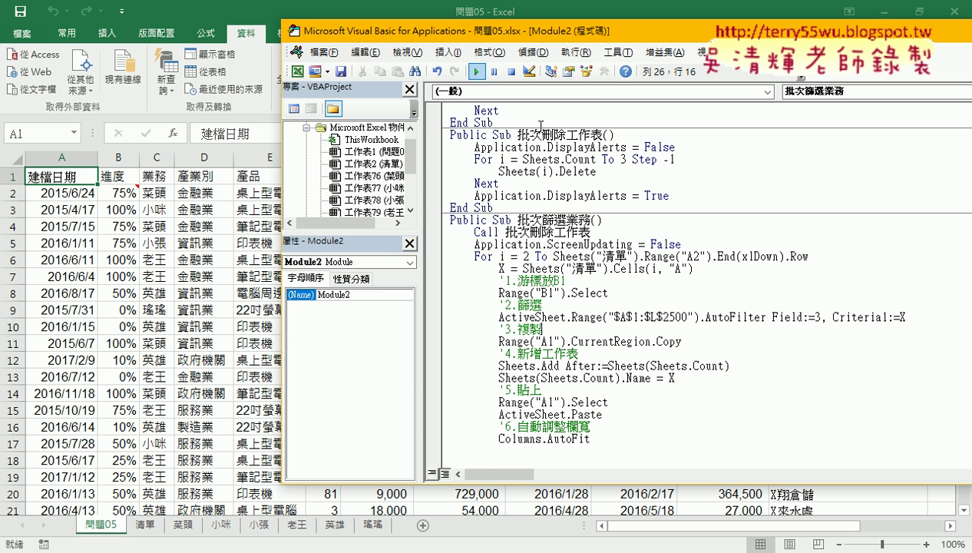
# Highlight the ScreenUpdating = False setting, then rerun 批次篩選業務 to rebuild sheets 菜頭 through 瑤瑤
pyautogui.moveTo(546, 244)
pyautogui.mouseDown()
pyautogui.moveTo(680, 244)
pyautogui.moveTo(633, 244)
pyautogui.mouseUp()
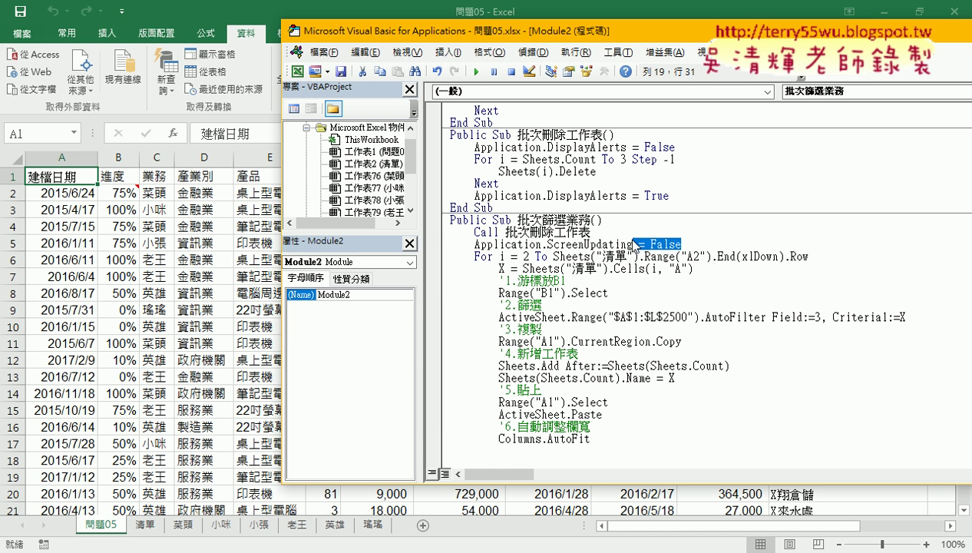
pyautogui.click(560, 171)
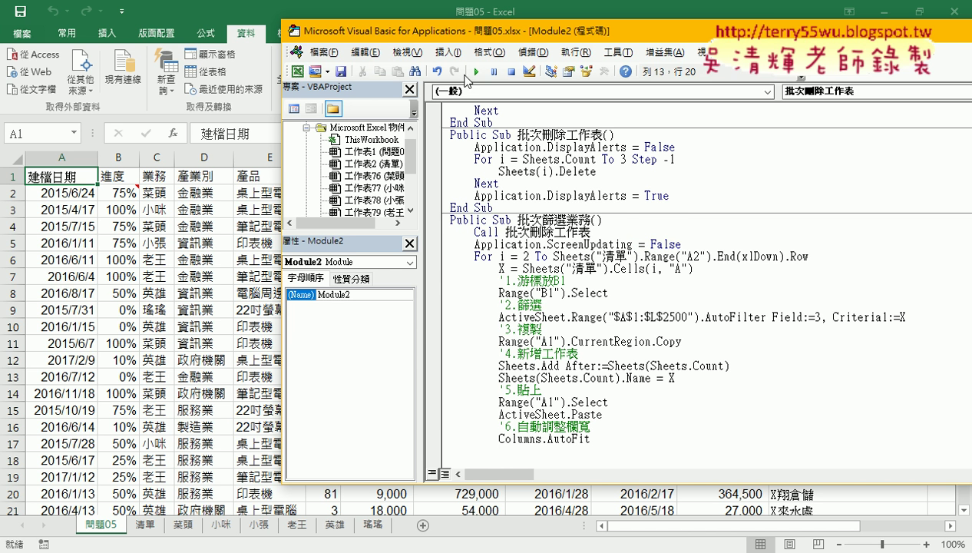
pyautogui.click(476, 71)
pyautogui.click(623, 284)
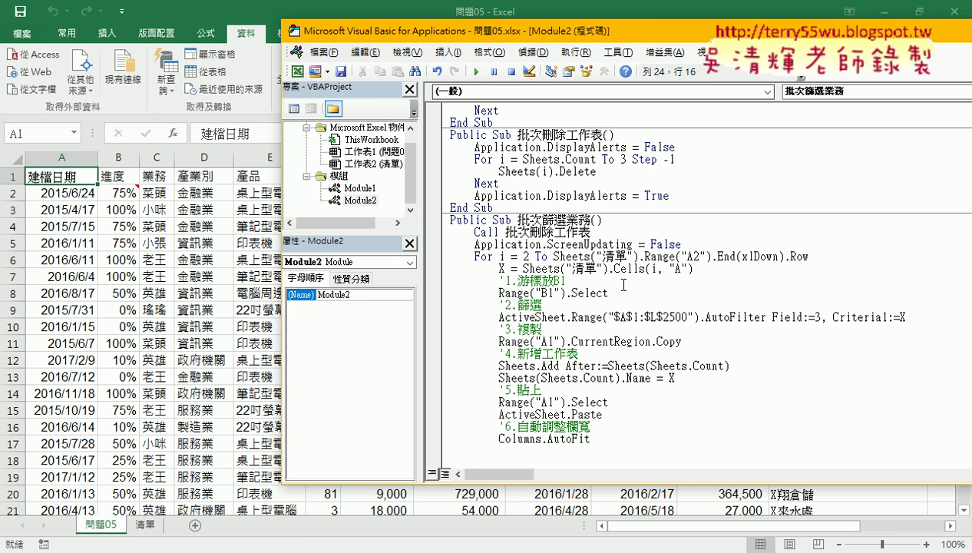
pyautogui.click(476, 71)
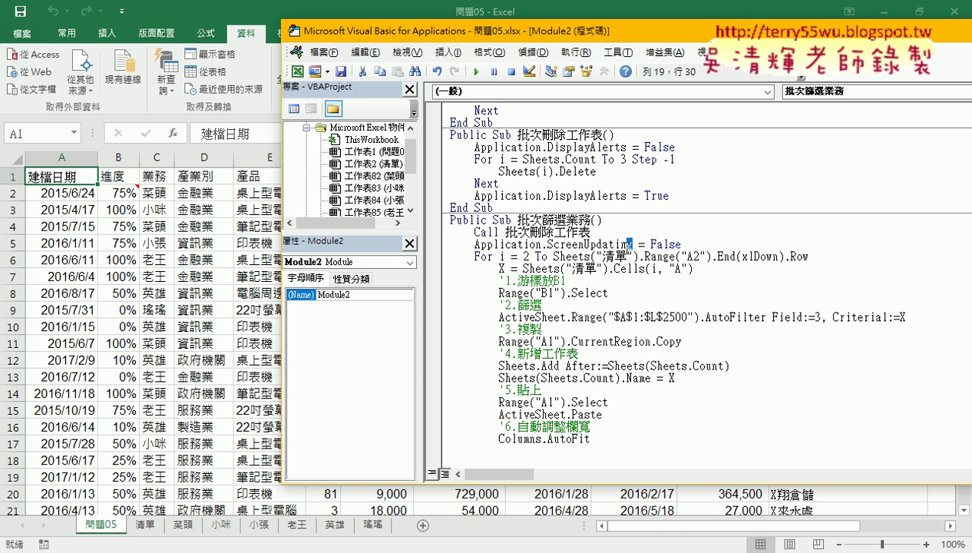
pyautogui.moveTo(633, 244); pyautogui.dragTo(547, 244)
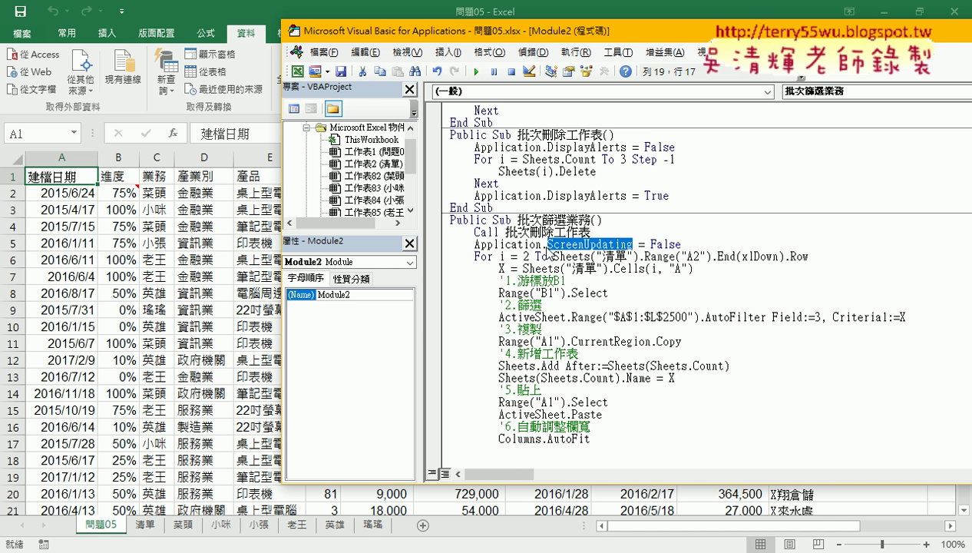
pyautogui.scroll(1, 550, 249)
pyautogui.scroll(1, 546, 192)
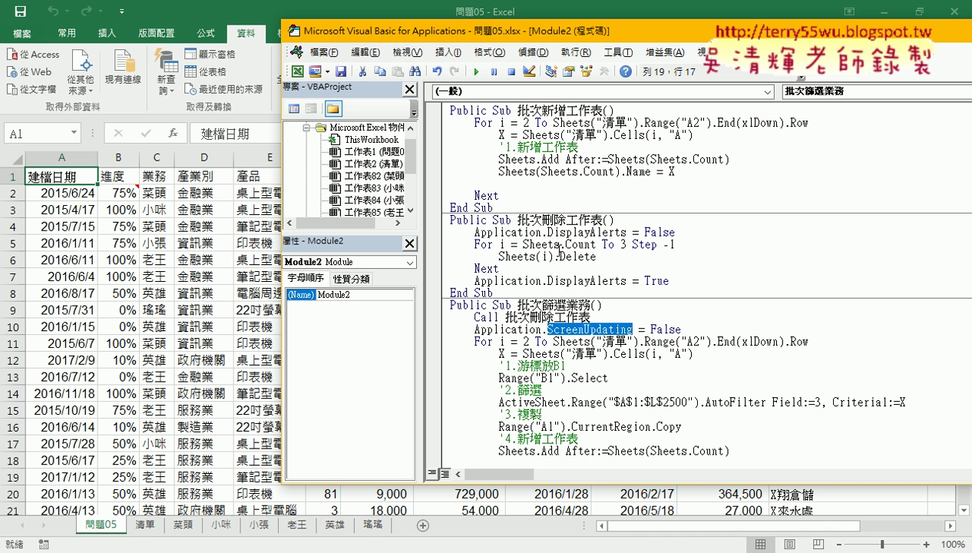
pyautogui.moveTo(493, 207); pyautogui.dragTo(432, 116)
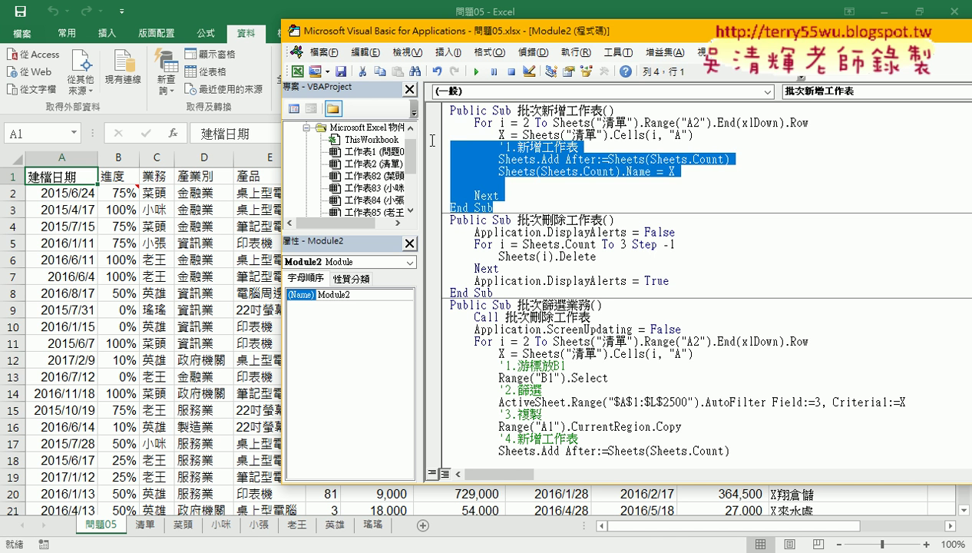
pyautogui.click(557, 261)
pyautogui.scroll(-2, 557, 260)
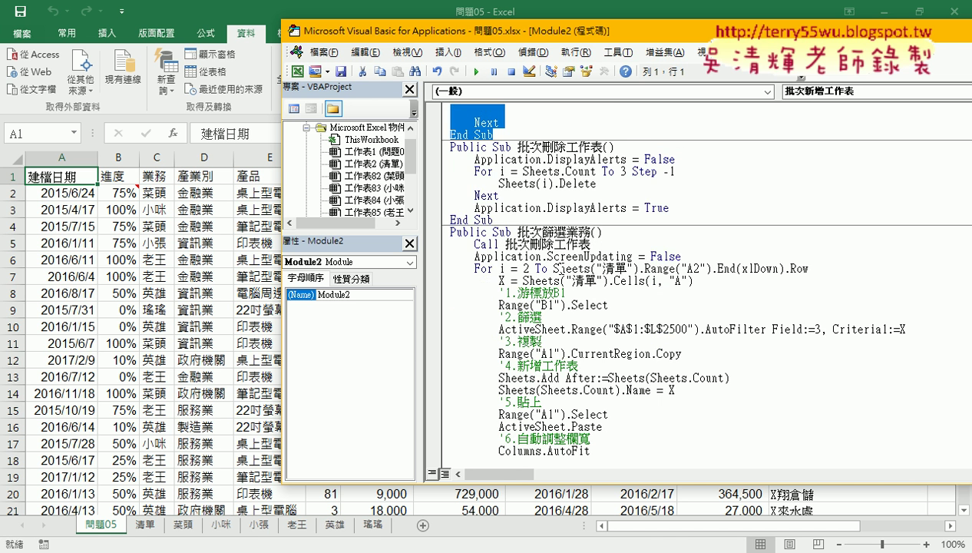
pyautogui.scroll(-3, 564, 400)
pyautogui.moveTo(518, 122); pyautogui.dragTo(589, 122)
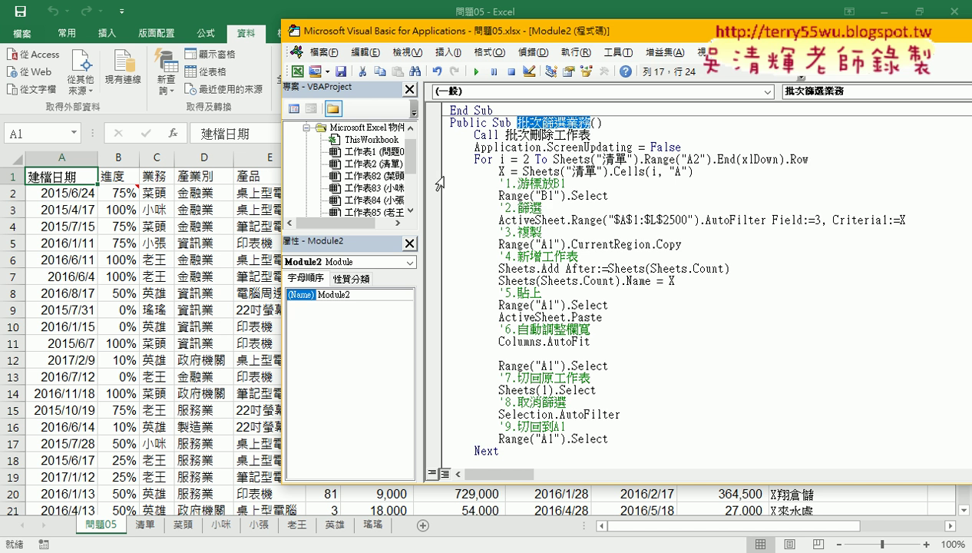
pyautogui.moveTo(439, 182); pyautogui.dragTo(441, 439)
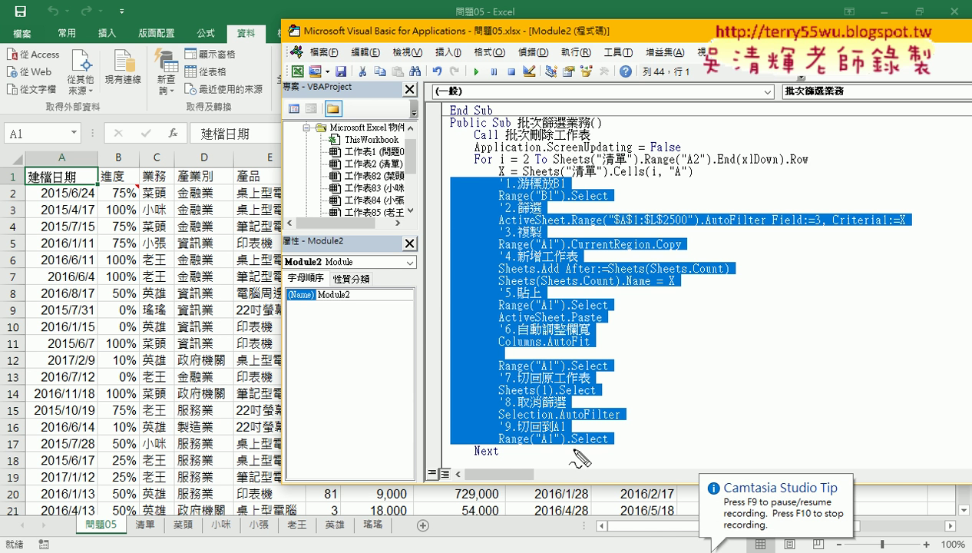
pyautogui.moveTo(570, 450)
pyautogui.mouseDown()
pyautogui.moveTo(440, 415)
pyautogui.moveTo(565, 459)
pyautogui.mouseUp()
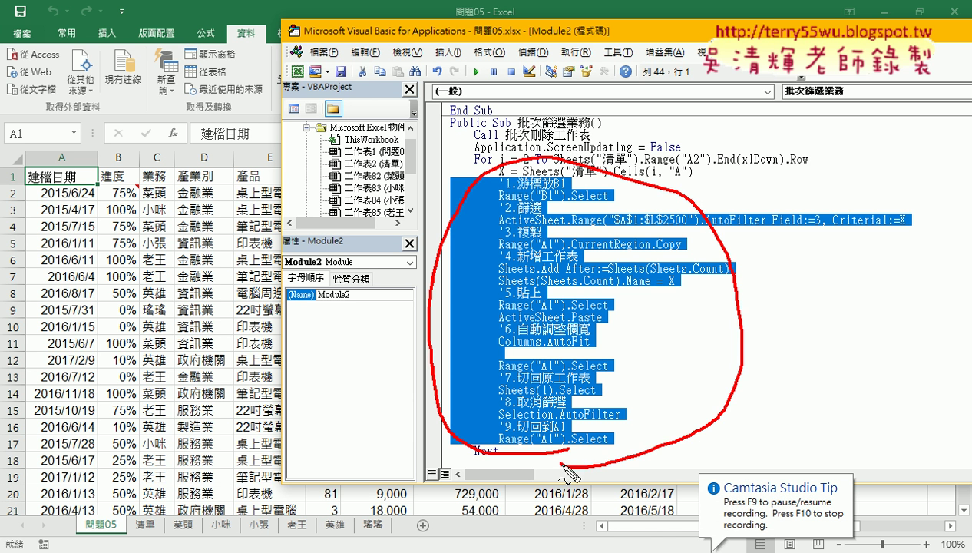
pyautogui.moveTo(471, 325)
pyautogui.mouseDown()
pyautogui.moveTo(442, 324)
pyautogui.moveTo(454, 332)
pyautogui.mouseUp()
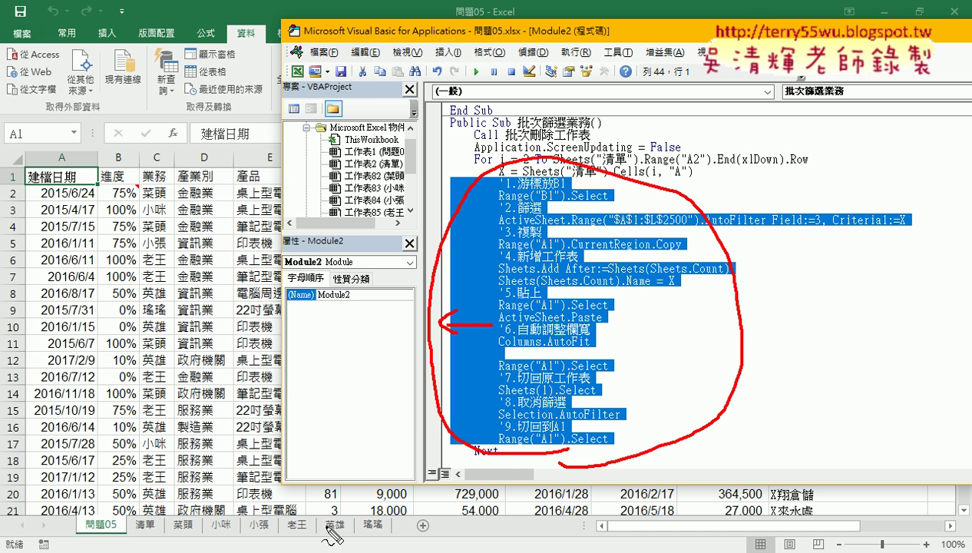
pyautogui.moveTo(319, 537); pyautogui.dragTo(376, 537)
pyautogui.moveTo(195, 519); pyautogui.dragTo(384, 514)
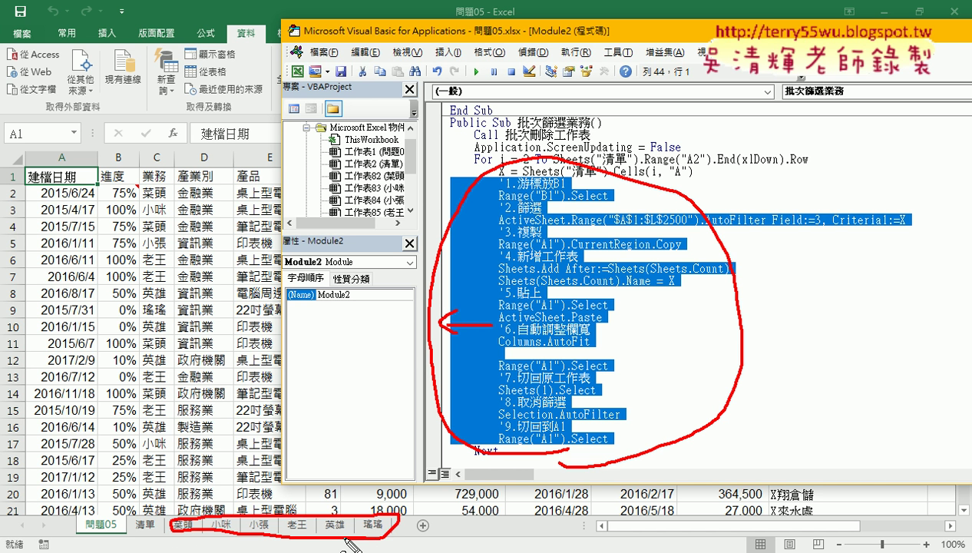
pyautogui.moveTo(551, 158)
pyautogui.mouseDown()
pyautogui.moveTo(629, 156)
pyautogui.moveTo(605, 124)
pyautogui.mouseUp()
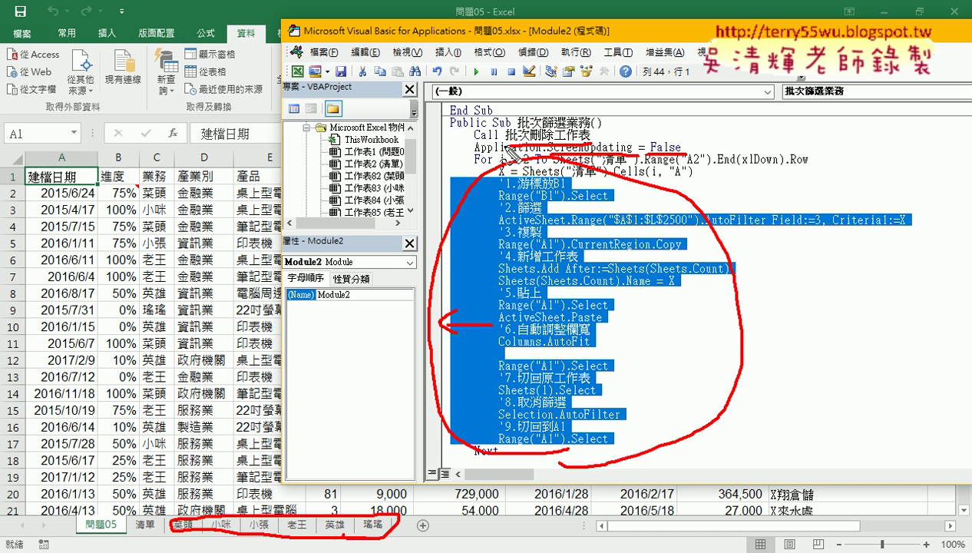
pyautogui.moveTo(725, 125)
pyautogui.mouseDown()
pyautogui.moveTo(608, 129)
pyautogui.moveTo(623, 144)
pyautogui.mouseUp()
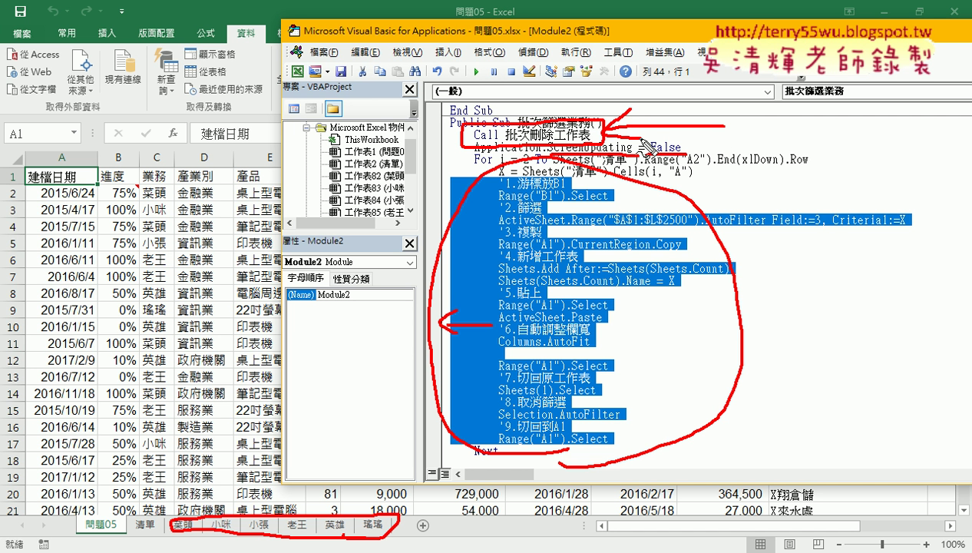